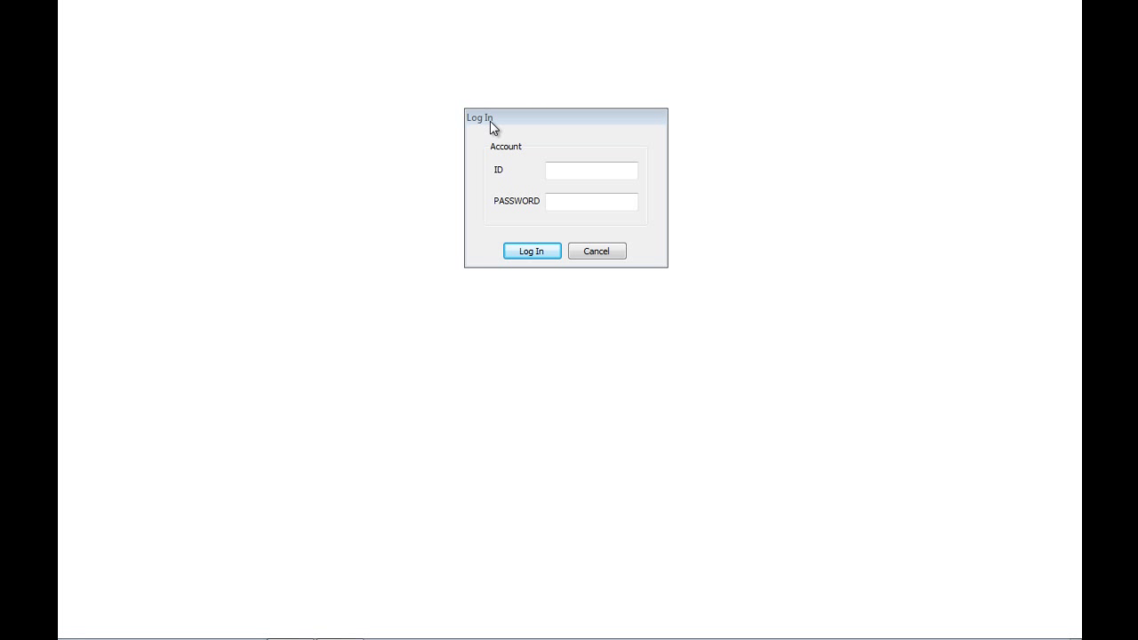
# Log in to CMSPro with user ID ADMIN and the administrator password.
pyautogui.click(598, 175)
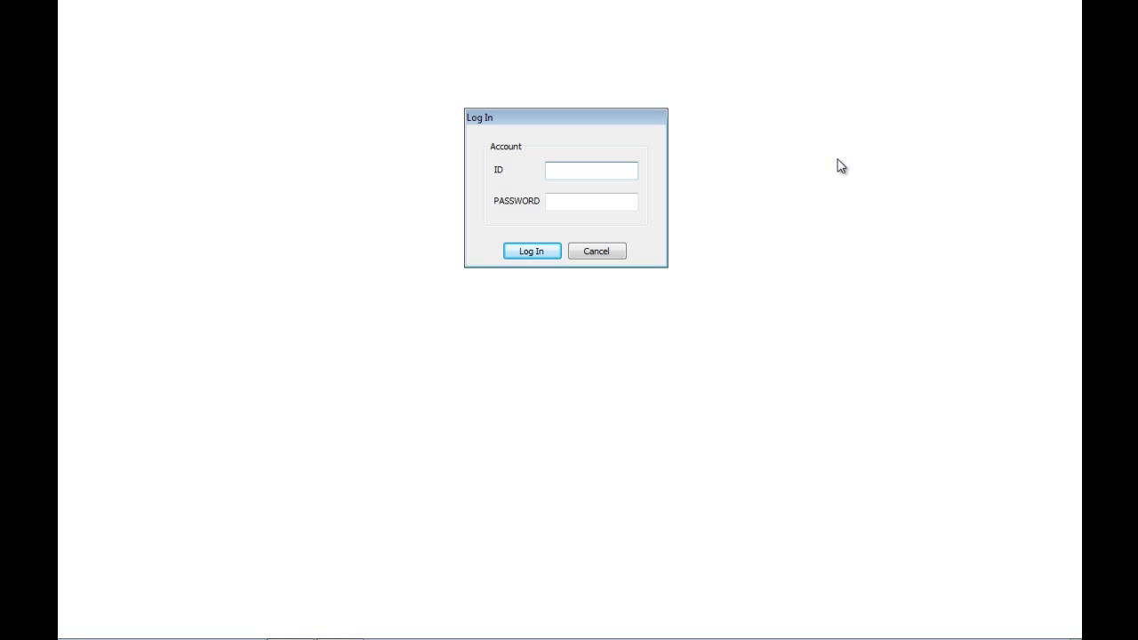
pyautogui.write('ADMIN')
pyautogui.click(589, 197)
pyautogui.write('1234')
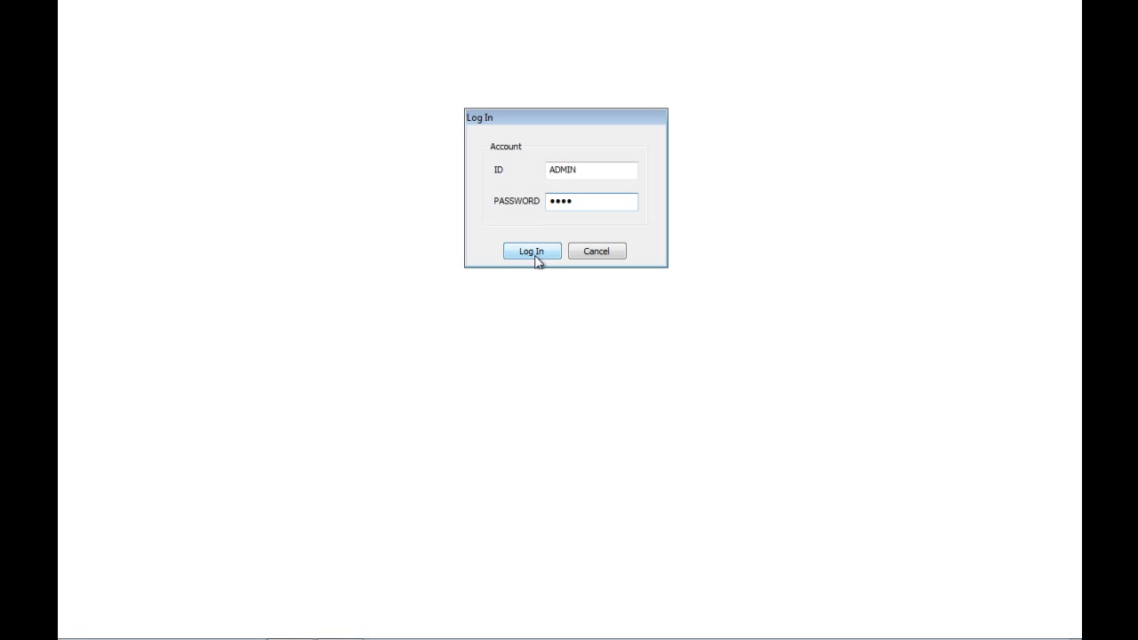
pyautogui.click(542, 253)
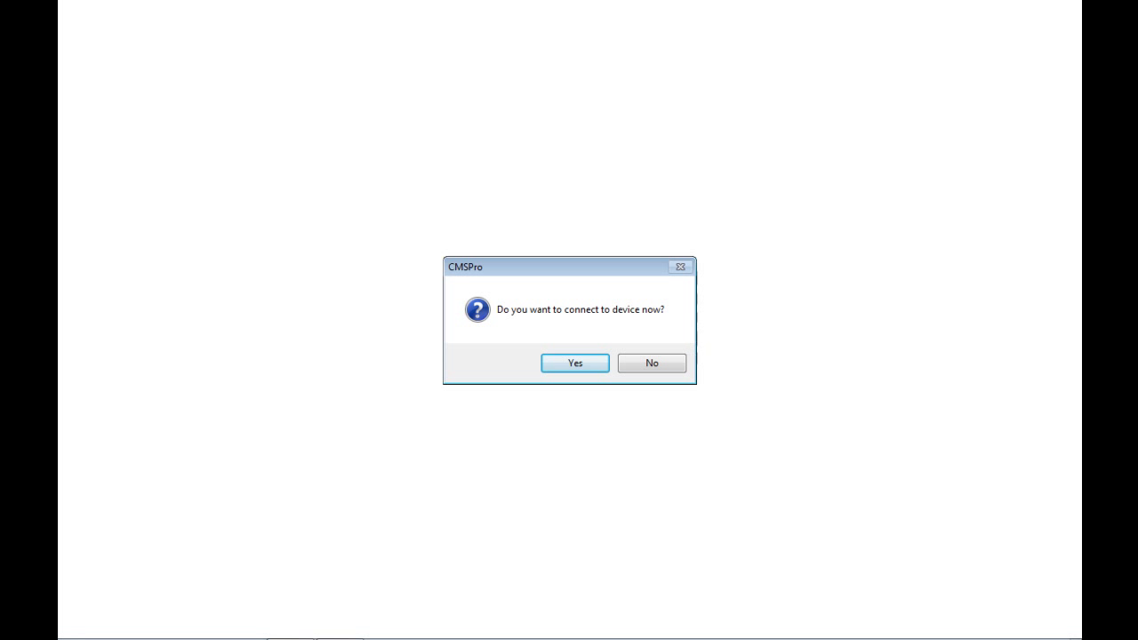
# Decline connecting to devices now, show the LIVE camera list, and bring up the SYSTEM options.
pyautogui.click(657, 366)
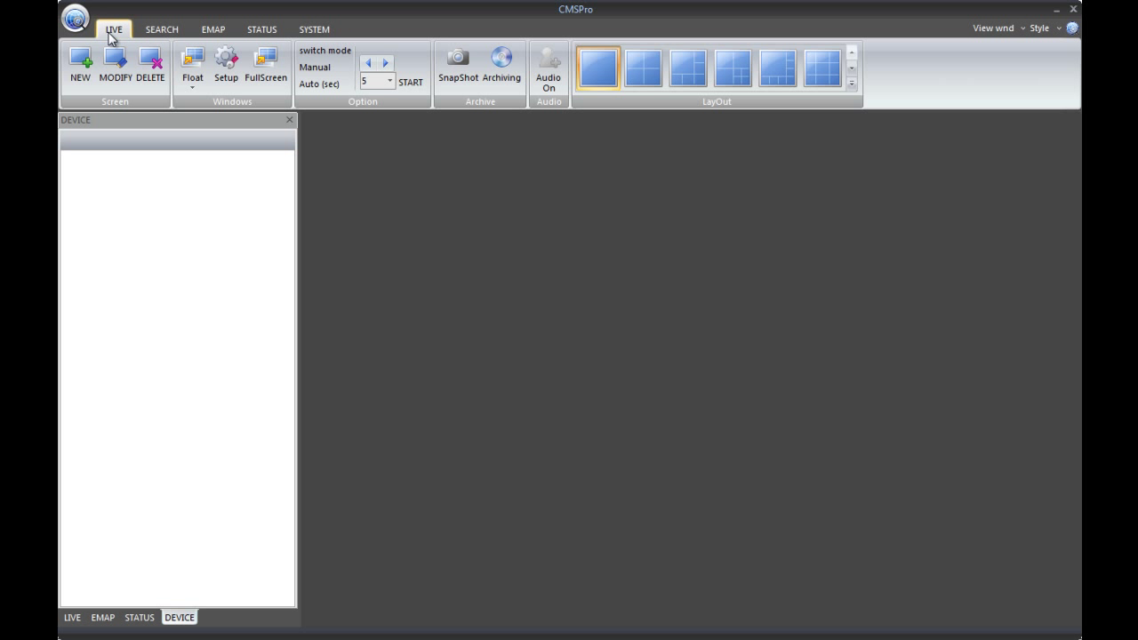
pyautogui.click(295, 31)
pyautogui.click(116, 29)
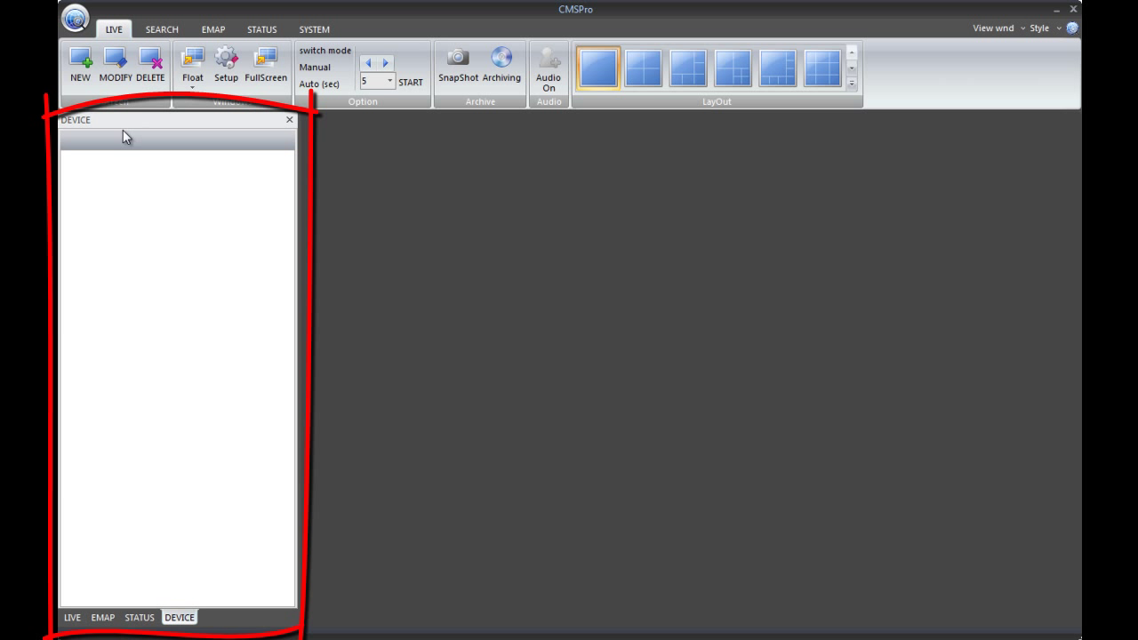
pyautogui.click(71, 618)
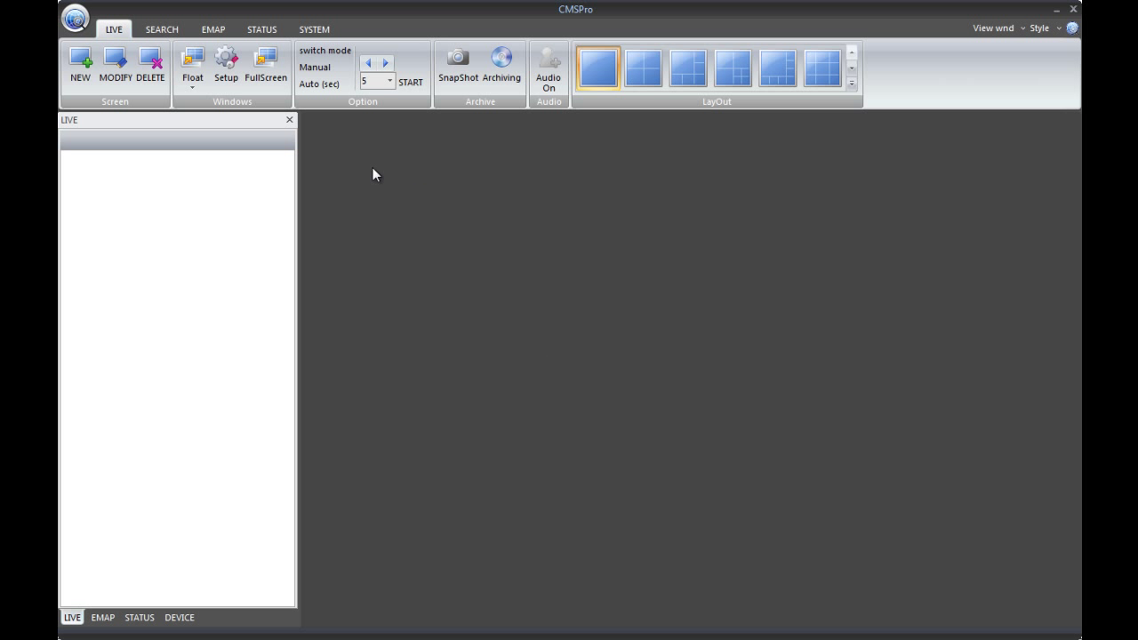
pyautogui.click(315, 29)
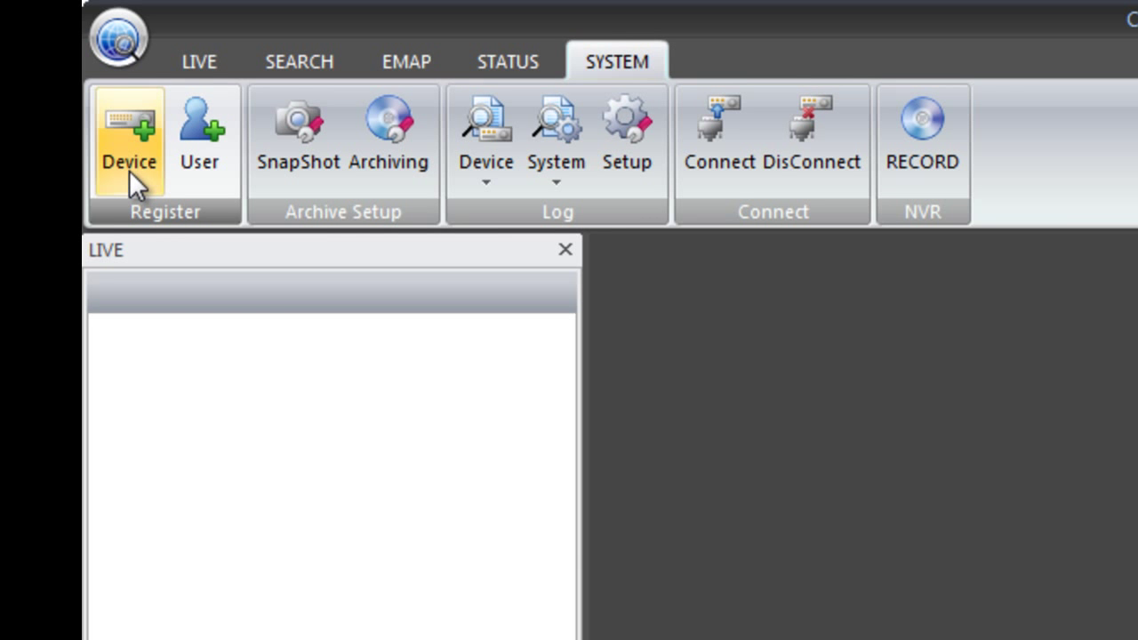
# Start a device registration, dismiss the admin-group notice, and choose model PM-16C.
pyautogui.click(129, 170)
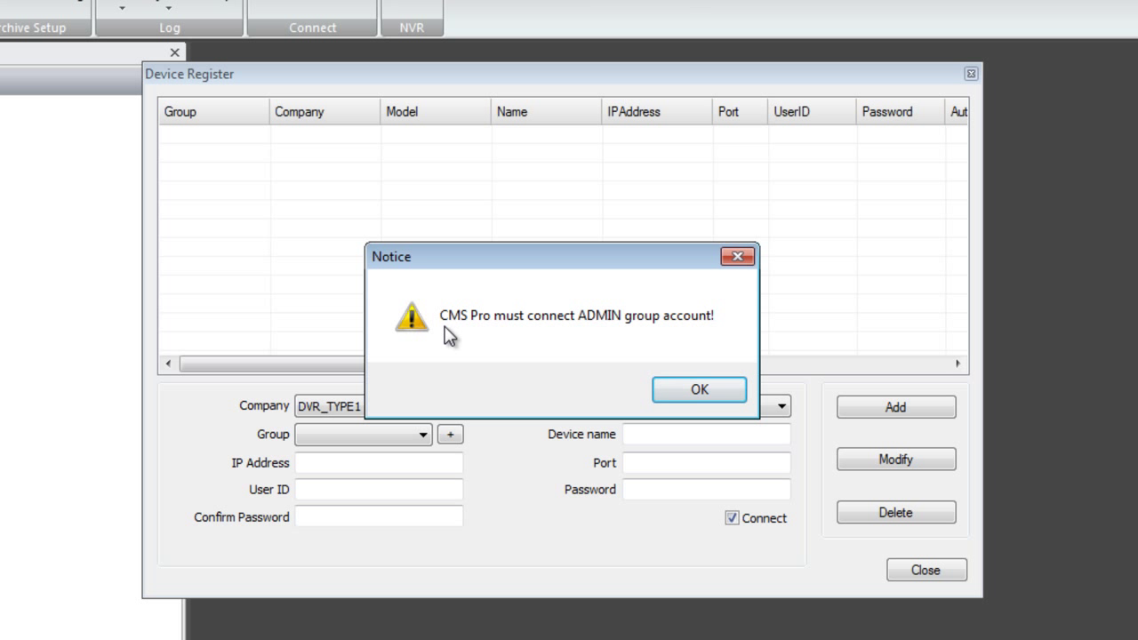
pyautogui.click(665, 401)
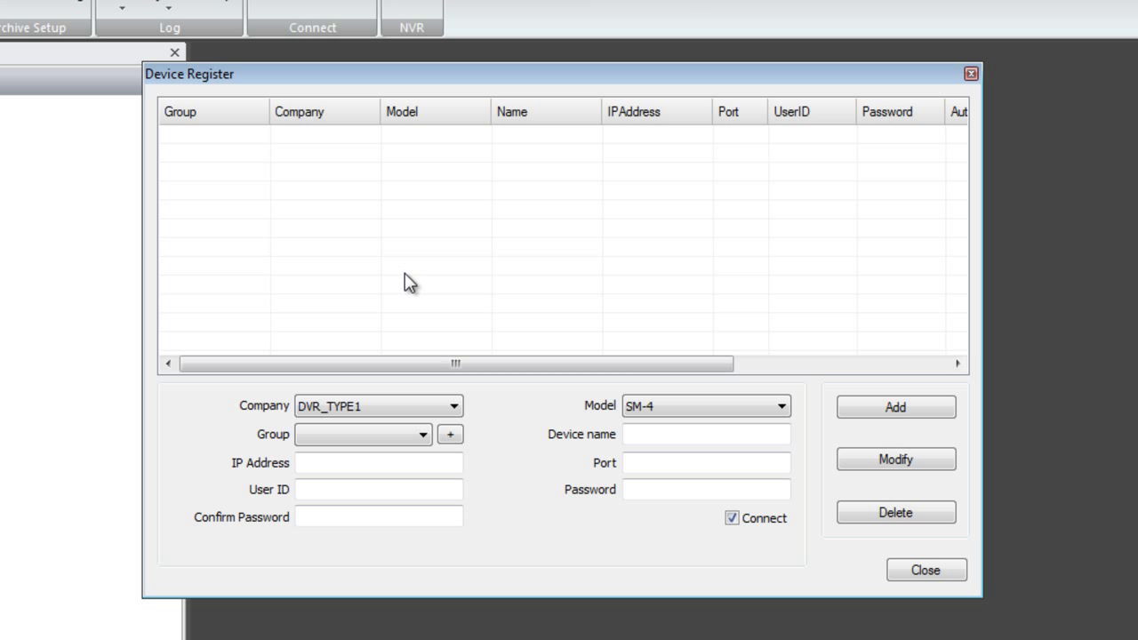
pyautogui.click(770, 409)
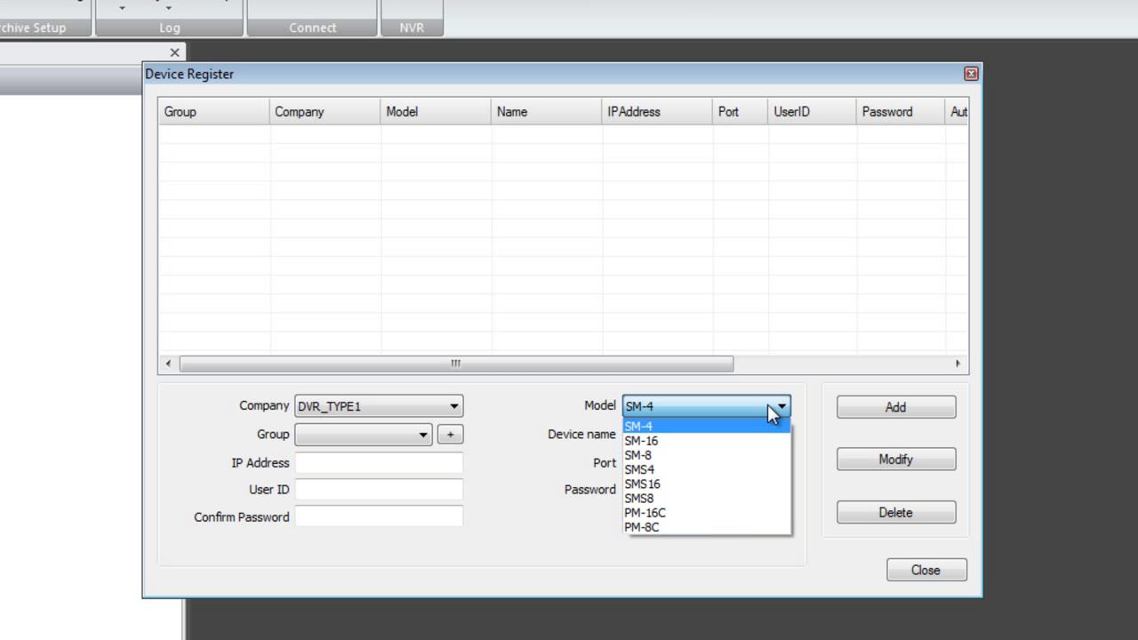
pyautogui.click(742, 514)
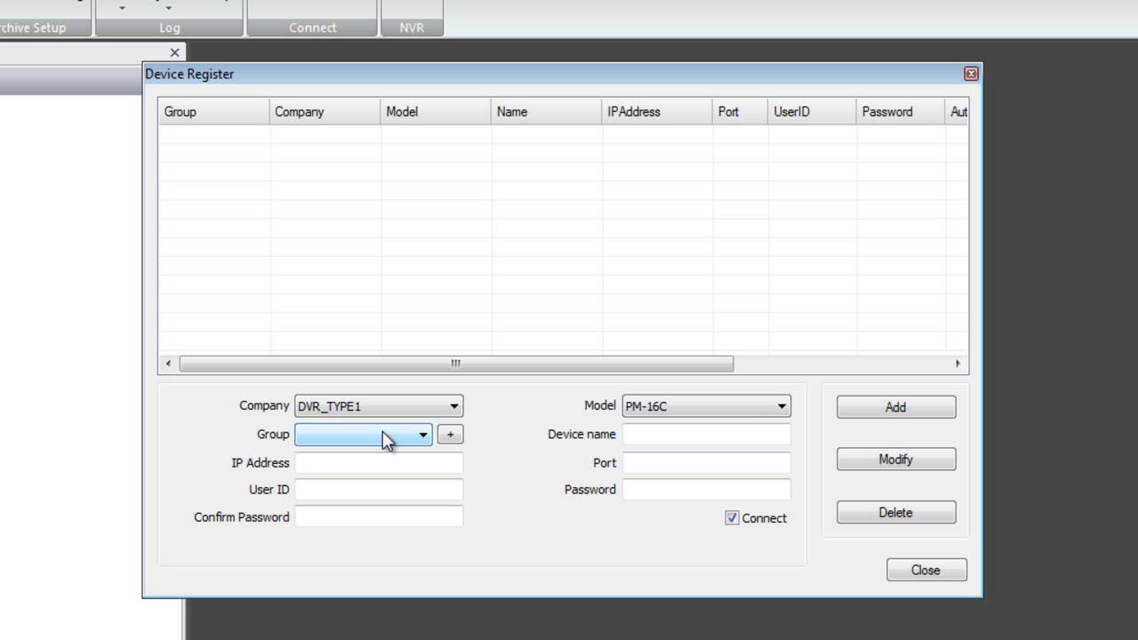
# Add a device group named DEMO and assign it to the new device.
pyautogui.click(449, 434)
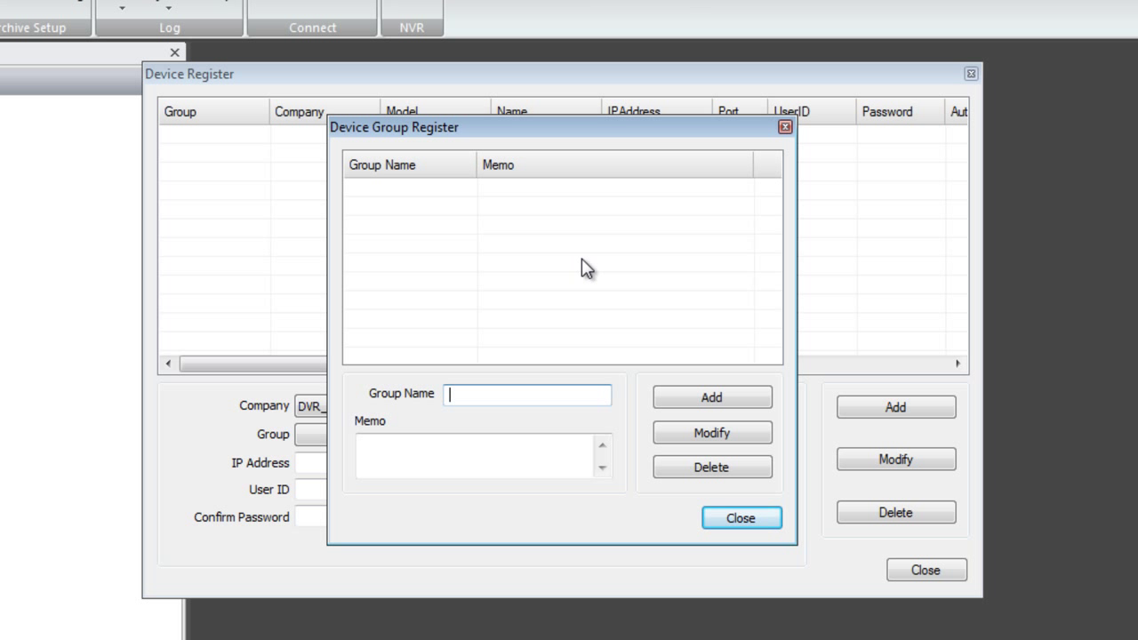
pyautogui.write('DEMO')
pyautogui.click(739, 400)
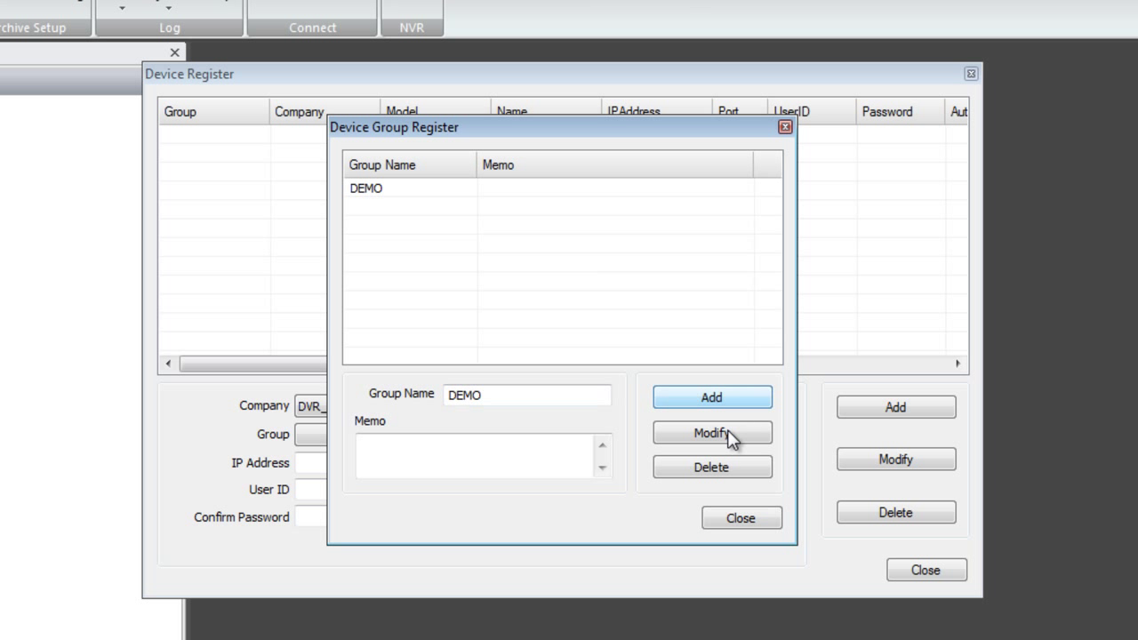
pyautogui.click(729, 519)
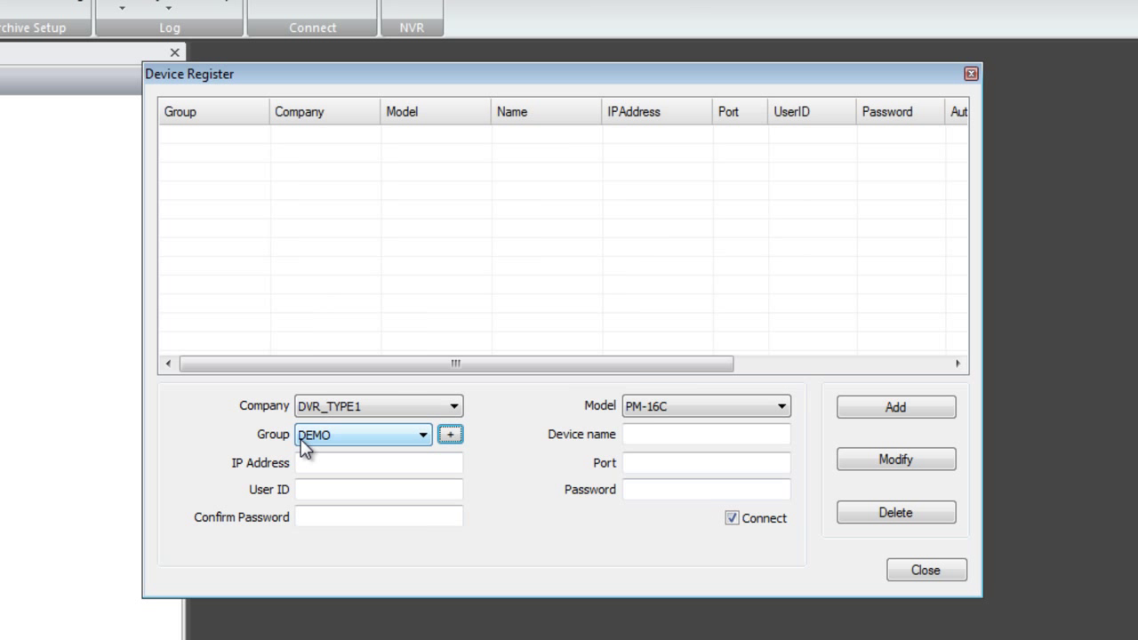
pyautogui.click(719, 442)
# Name the device PREMIUM_16 with IP address 10.0.1.216 and port 6400.
pyautogui.click(719, 440)
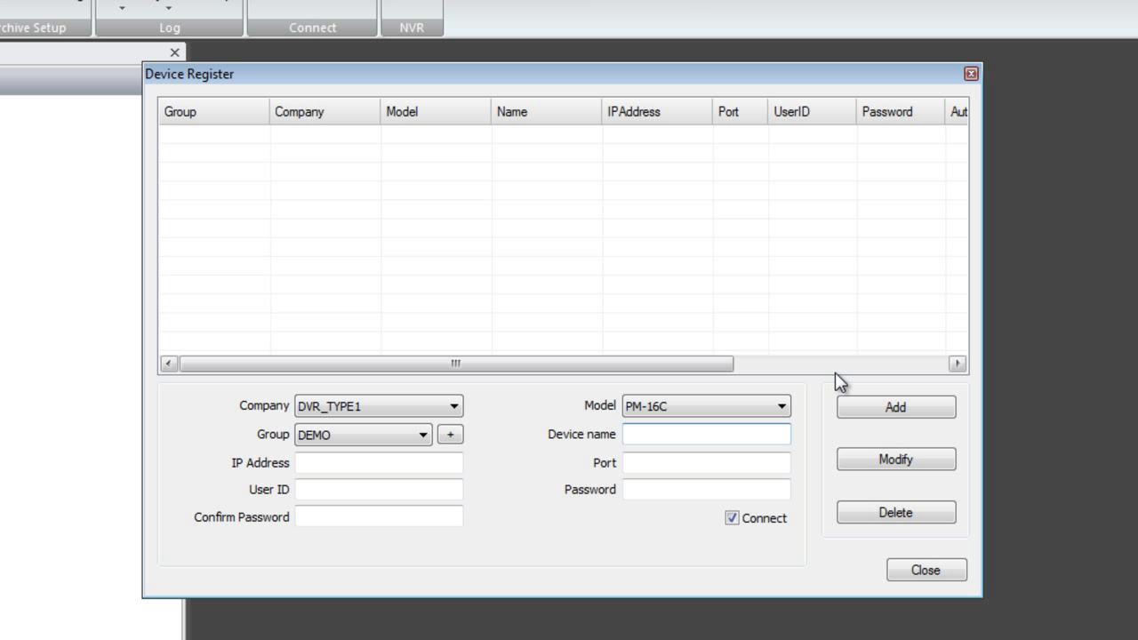
pyautogui.write('PREMIUM_16')
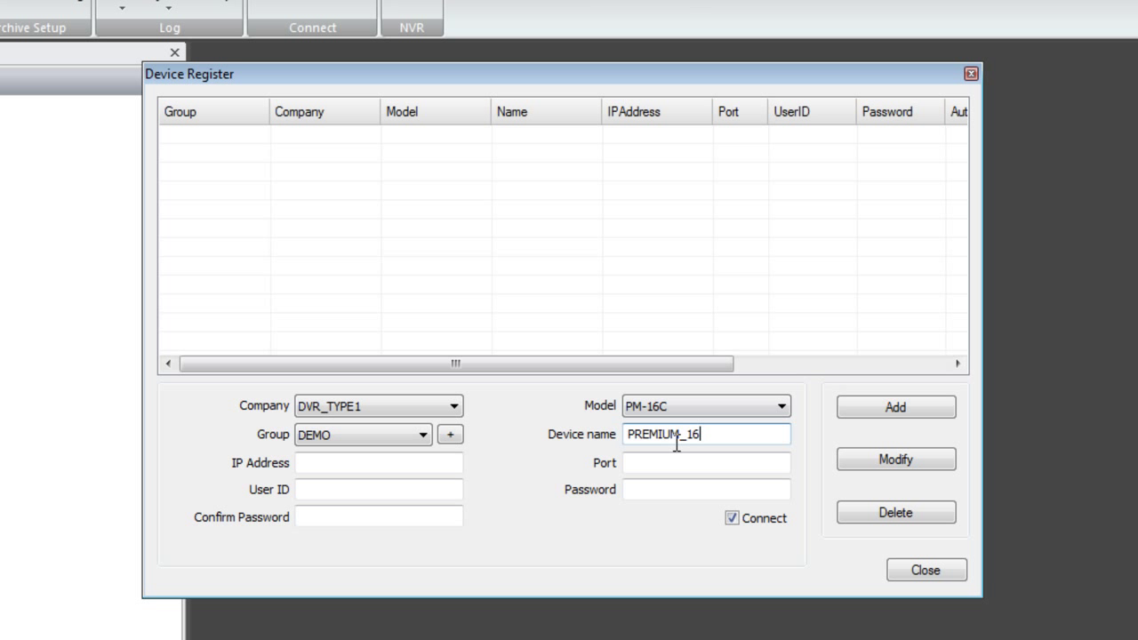
pyautogui.moveTo(680, 435); pyautogui.dragTo(614, 414)
pyautogui.click(381, 460)
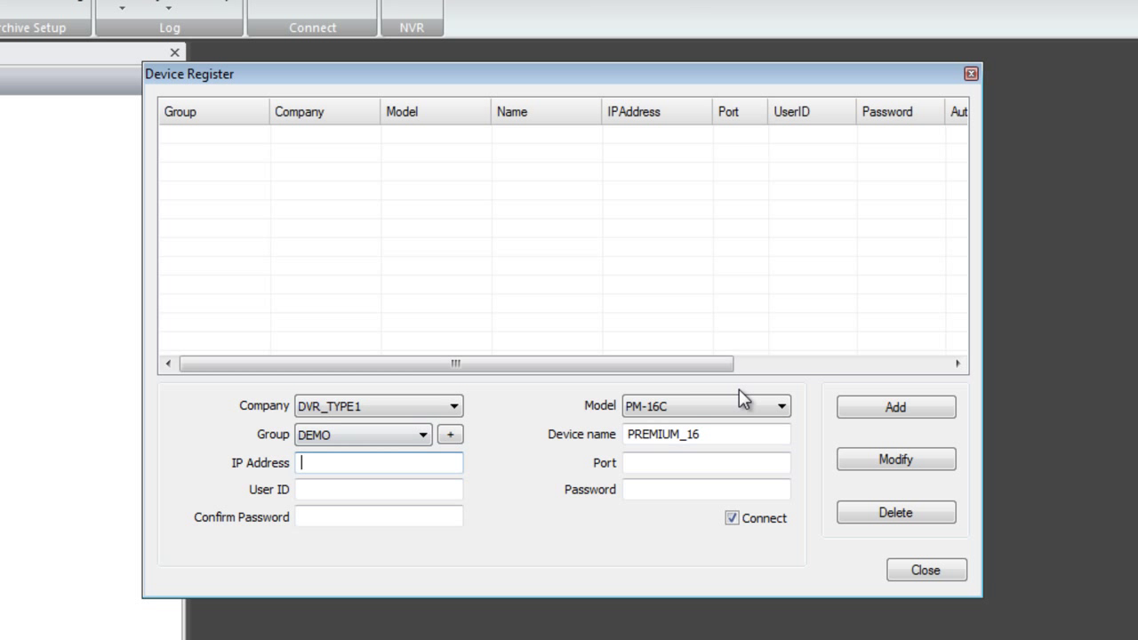
pyautogui.write('10.0.1.216')
pyautogui.click(661, 463)
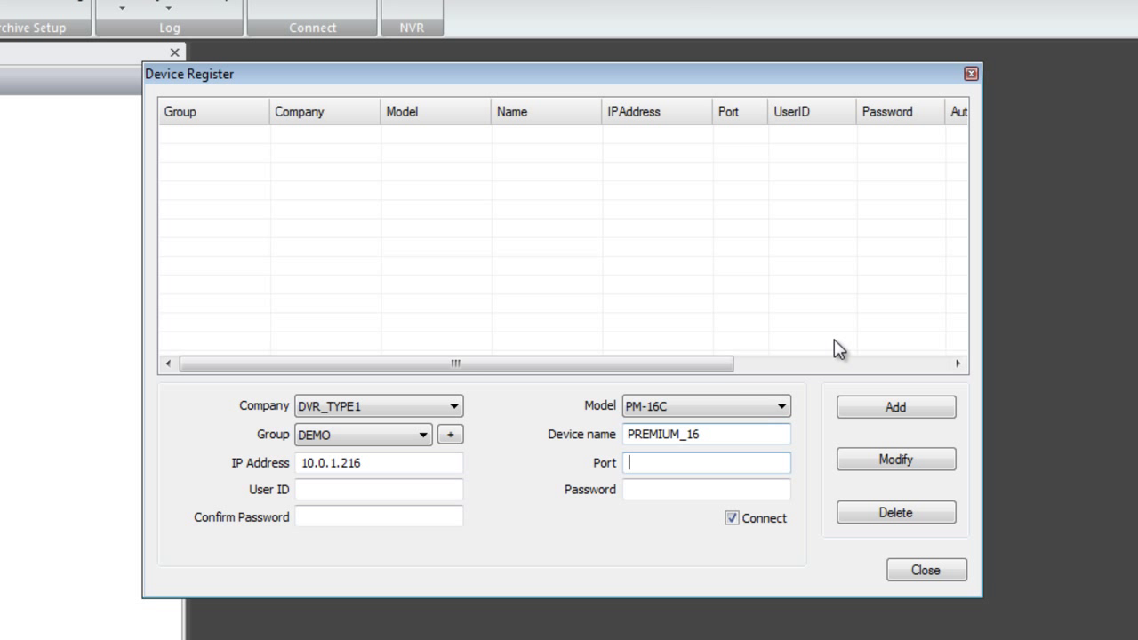
pyautogui.write('6400')
# Enter user ID ADMIN and the device password twice, keep Connect checked, and add it.
pyautogui.click(354, 491)
pyautogui.write('ADMIN')
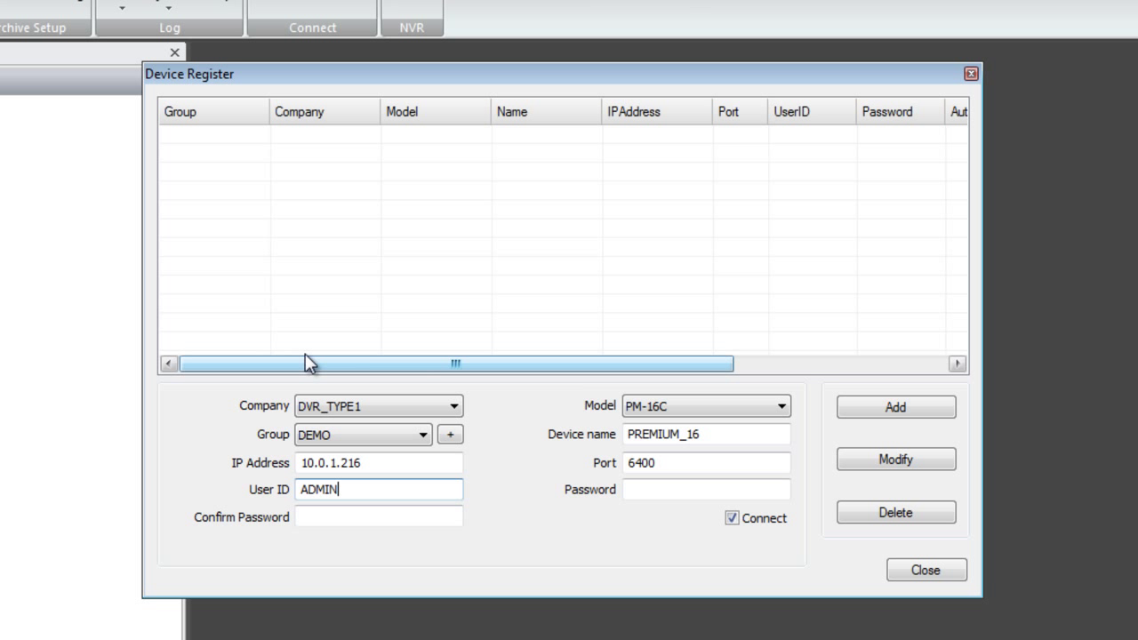
pyautogui.click(651, 487)
pyautogui.write('1234')
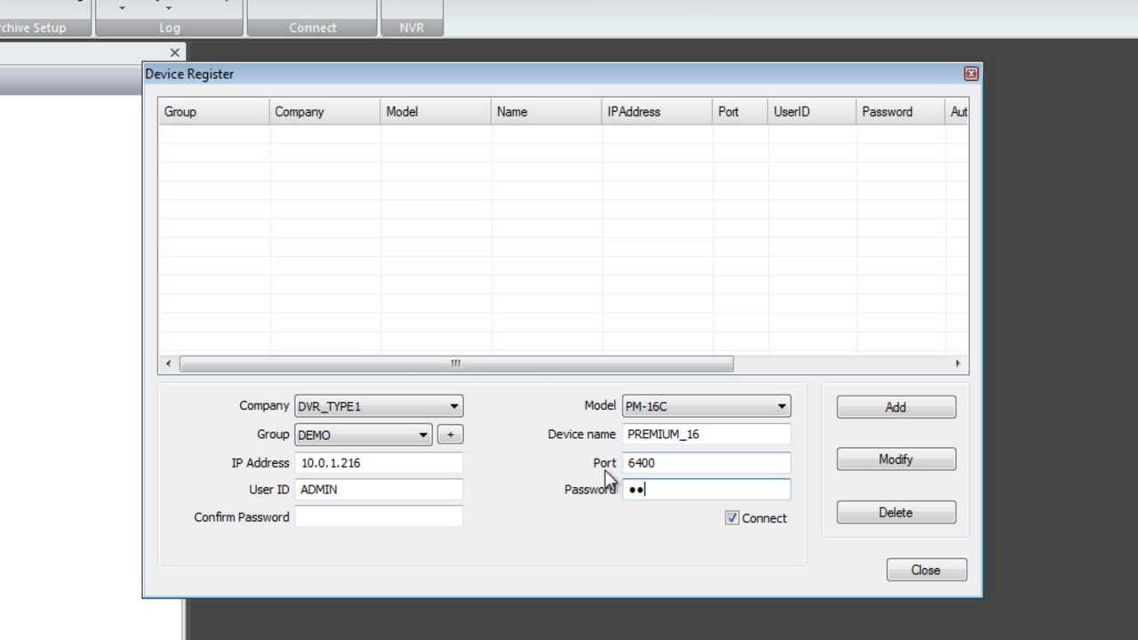
pyautogui.click(437, 517)
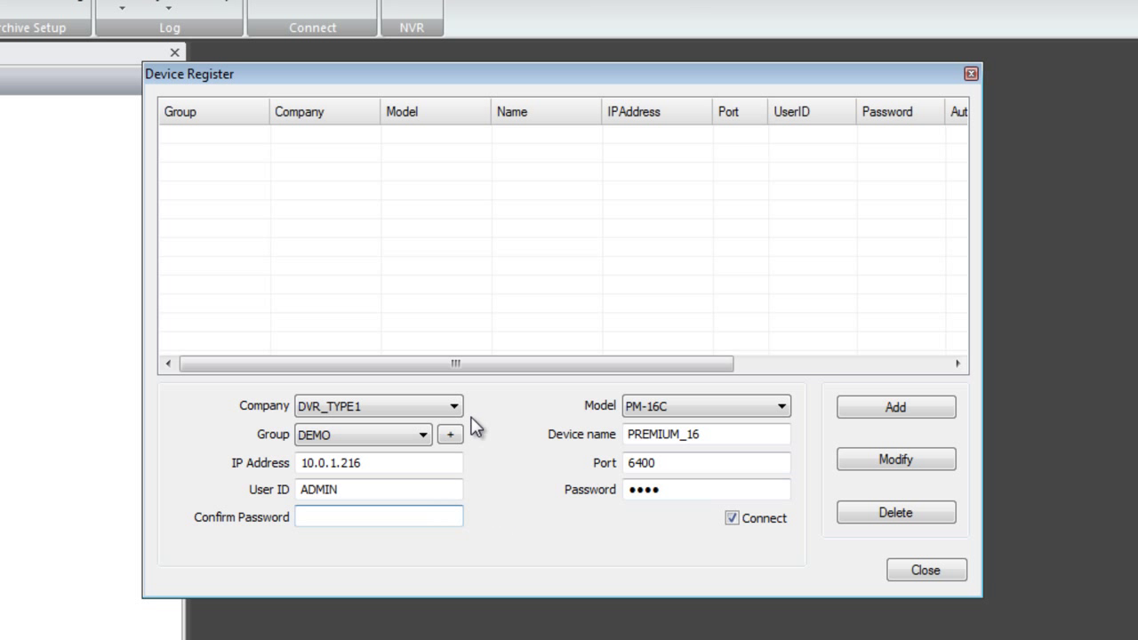
pyautogui.write('1234')
pyautogui.click(735, 525)
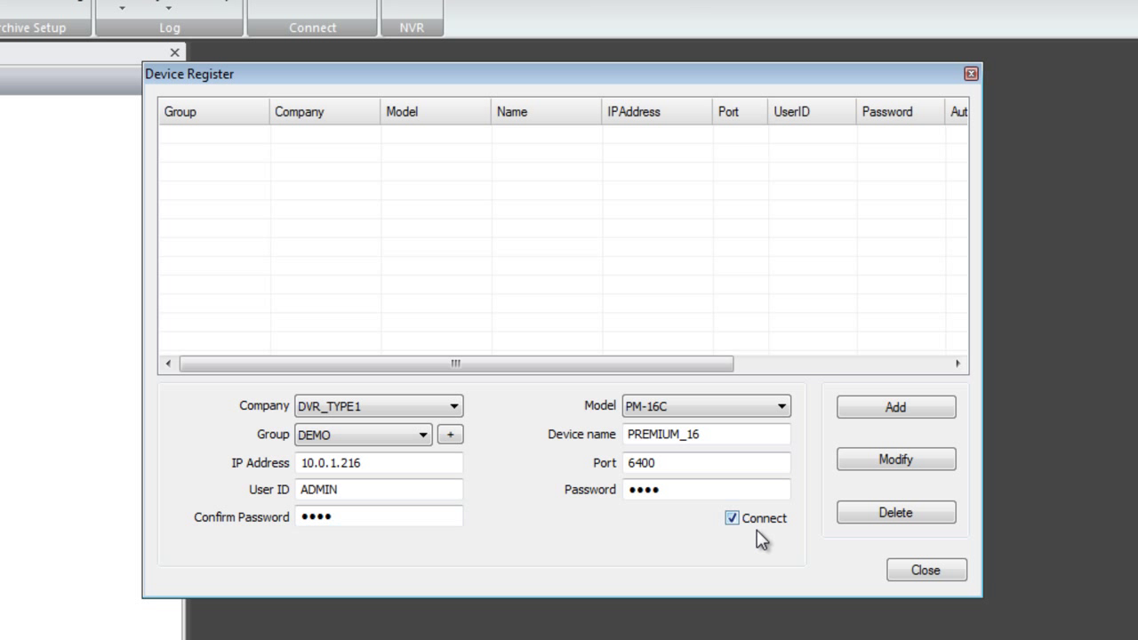
pyautogui.click(723, 490)
pyautogui.click(853, 407)
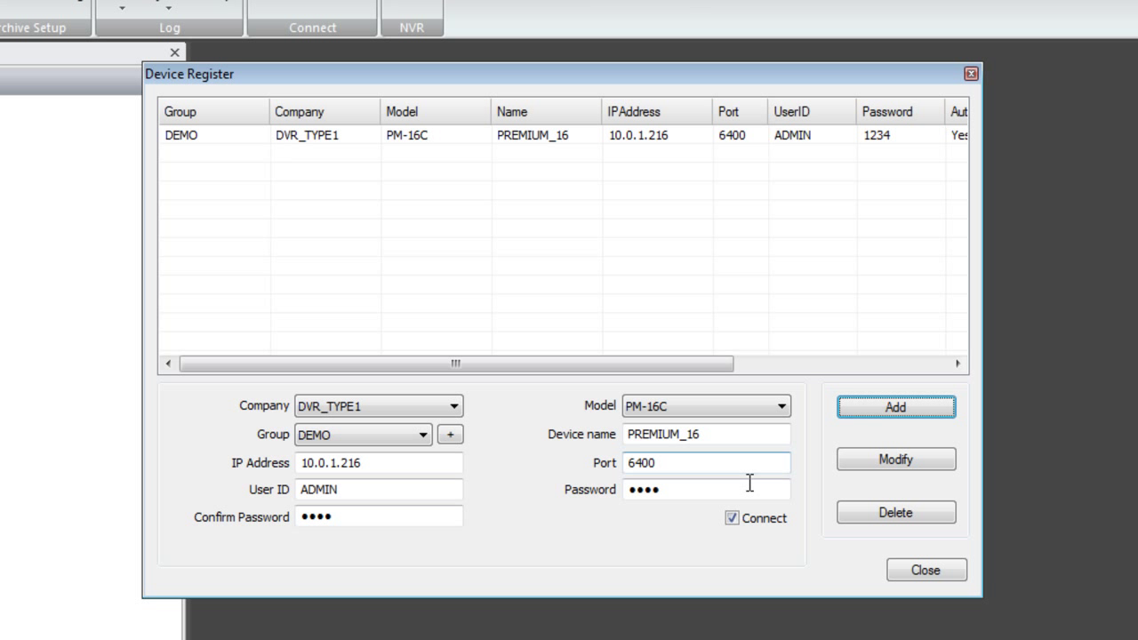
# Switch the device company to DVR_TYPE2 and the model to PR-824.
pyautogui.click(744, 410)
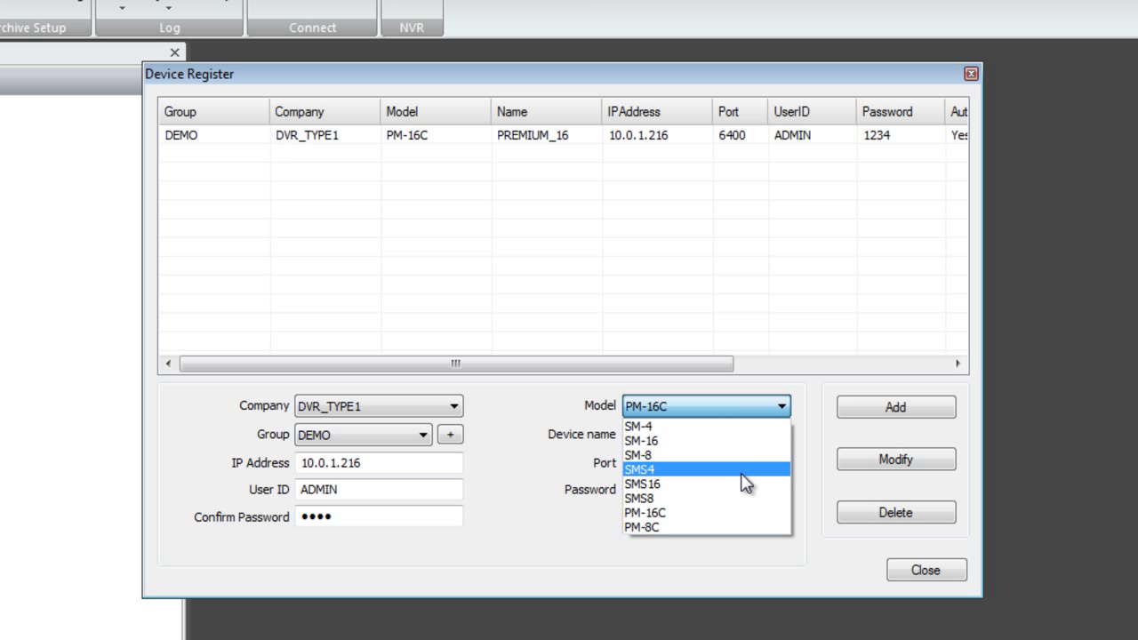
pyautogui.click(748, 412)
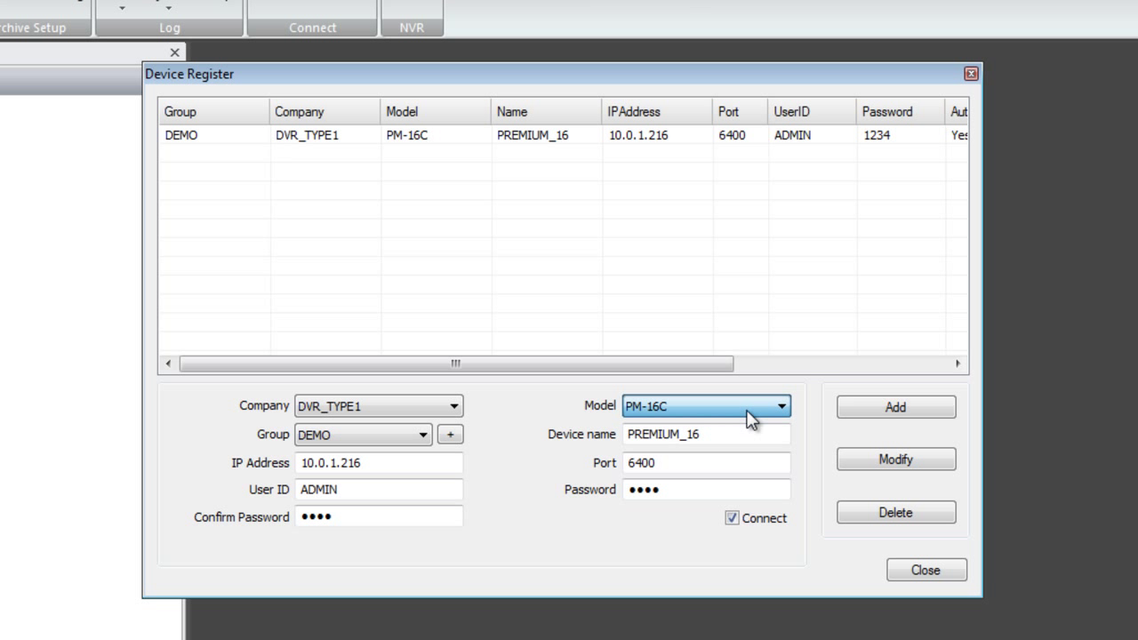
pyautogui.click(320, 410)
pyautogui.click(320, 442)
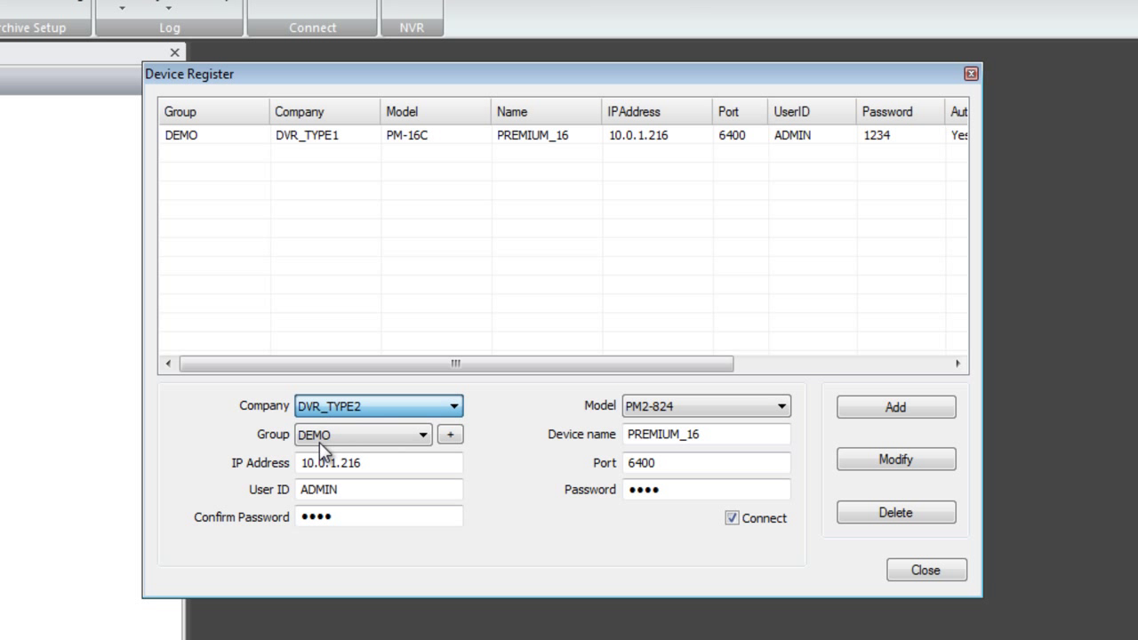
pyautogui.click(685, 409)
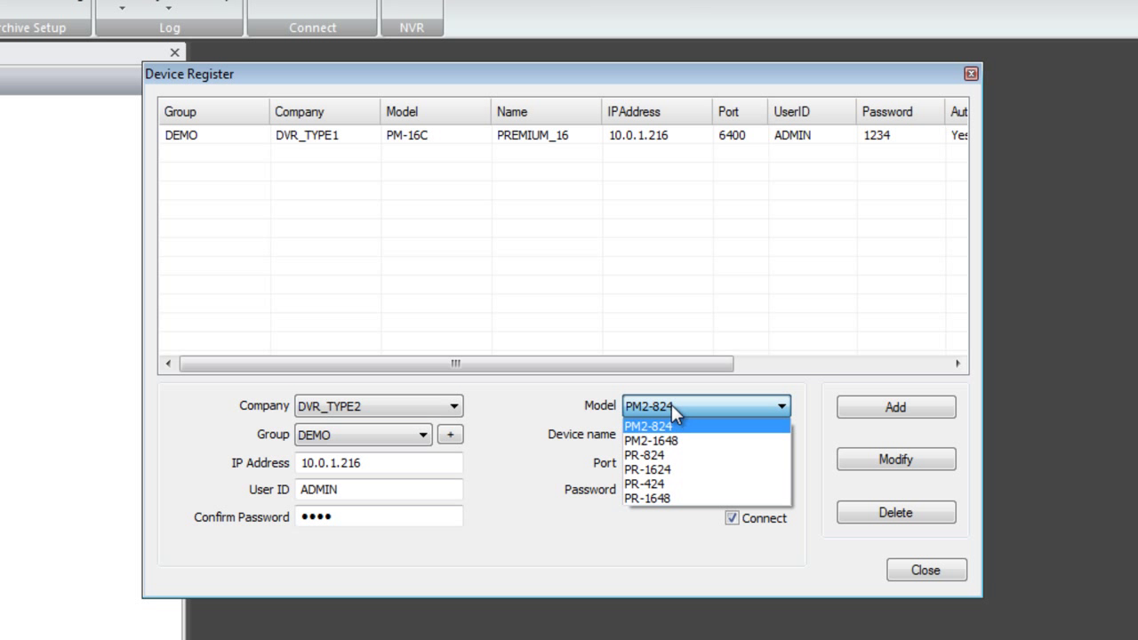
pyautogui.click(655, 457)
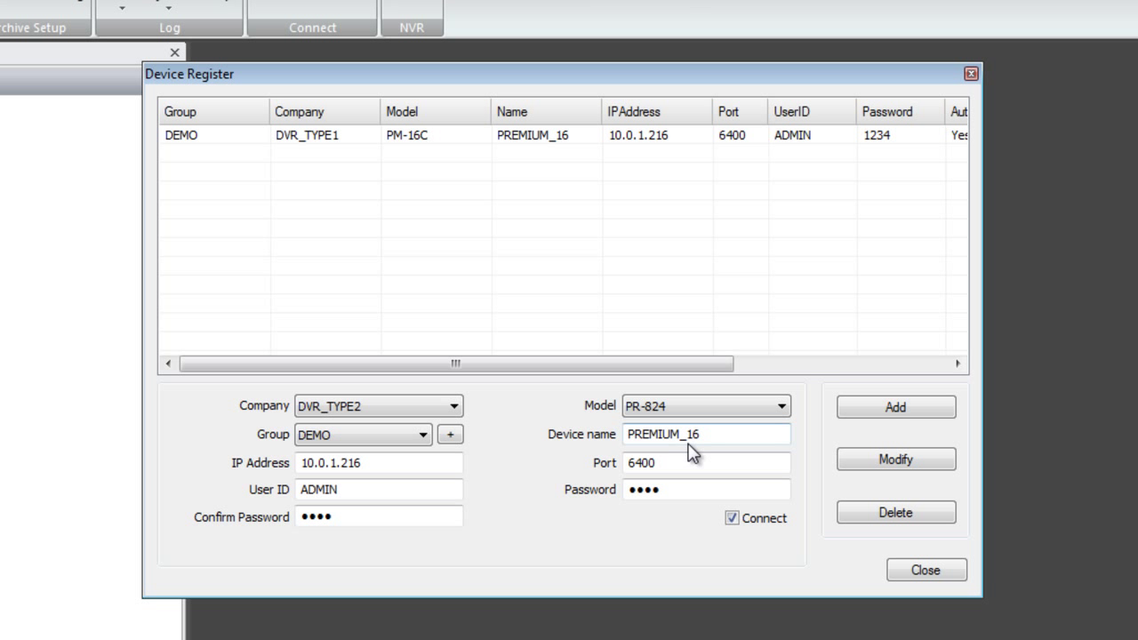
# Rename the device to PRO_8 with IP 69.199.57.140 and port 8080.
pyautogui.moveTo(681, 434); pyautogui.dragTo(157, 431)
pyautogui.write('PRO')
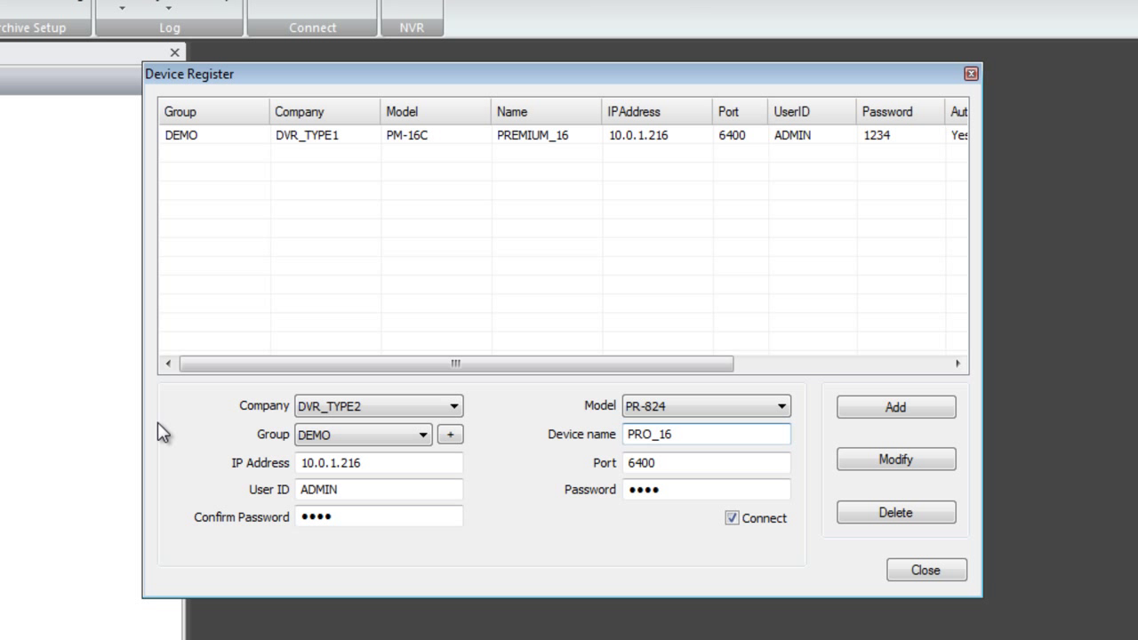
pyautogui.hotkey('shift', 'End')
pyautogui.write('8')
pyautogui.moveTo(396, 463); pyautogui.dragTo(187, 380)
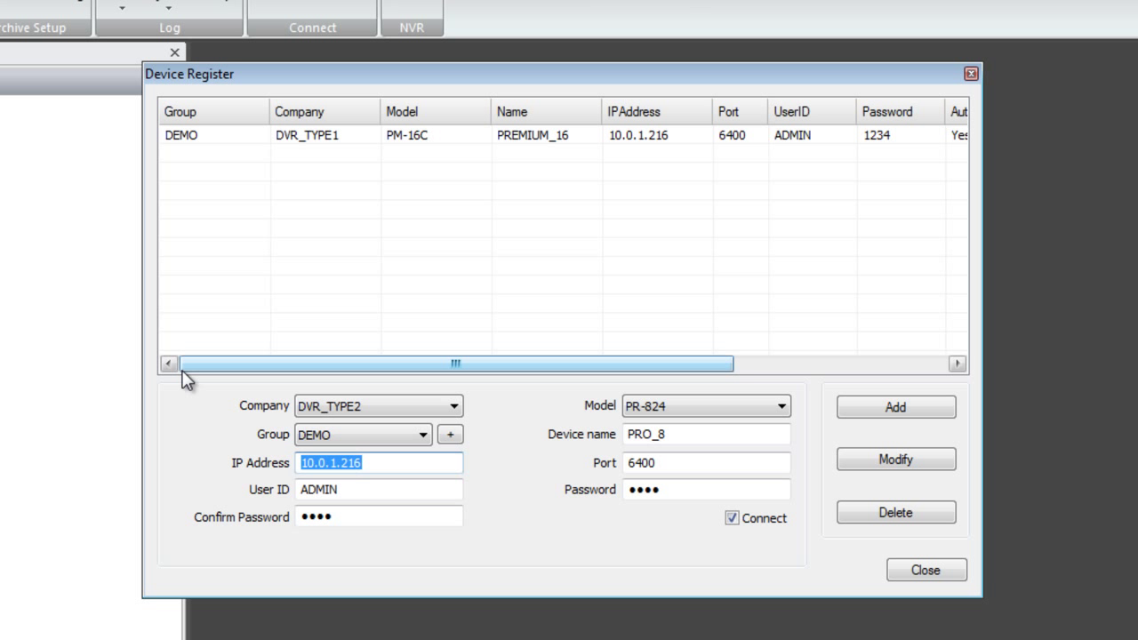
pyautogui.write('69.199.57.140')
pyautogui.doubleClick(673, 463)
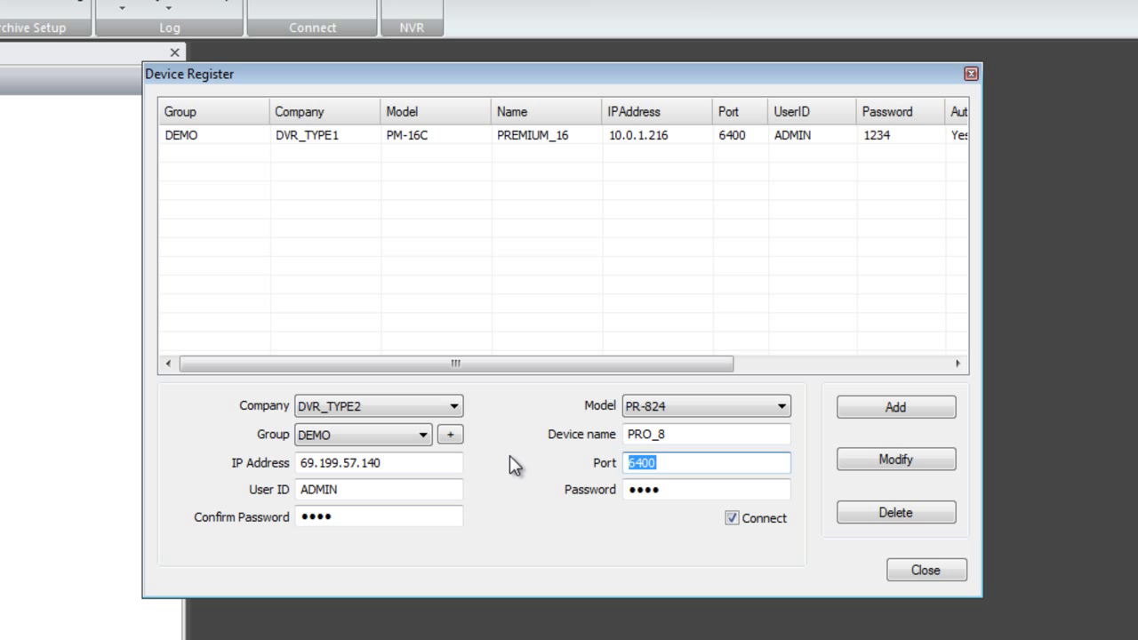
pyautogui.write('8080')
# Register PRO_8, then review the saved details of PREMIUM_16 and PRO_8.
pyautogui.click(888, 414)
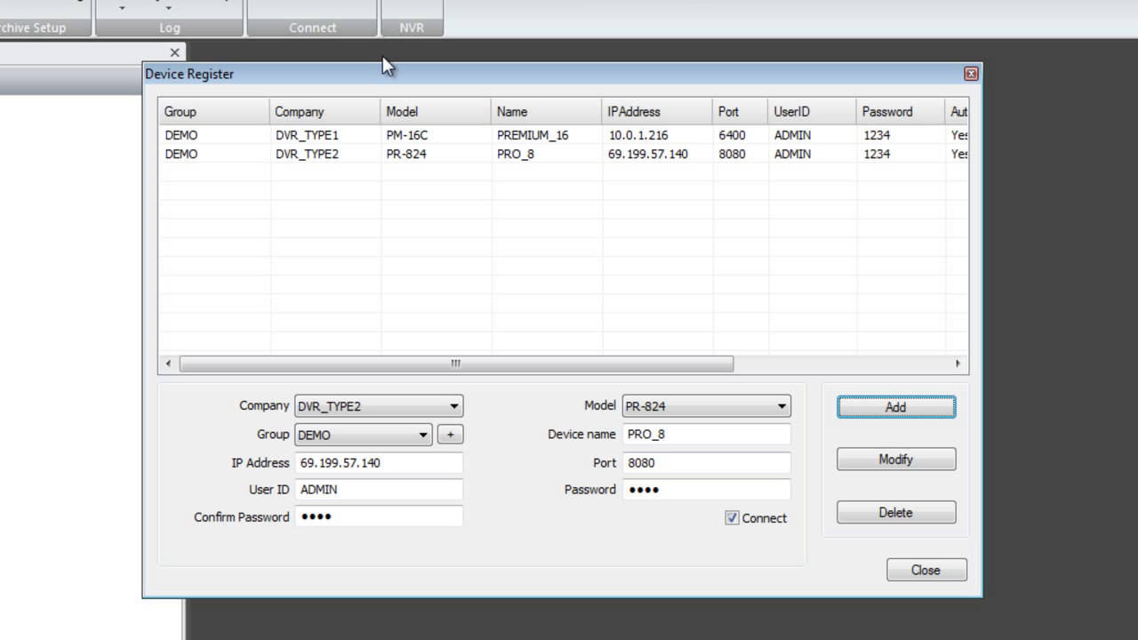
pyautogui.click(530, 135)
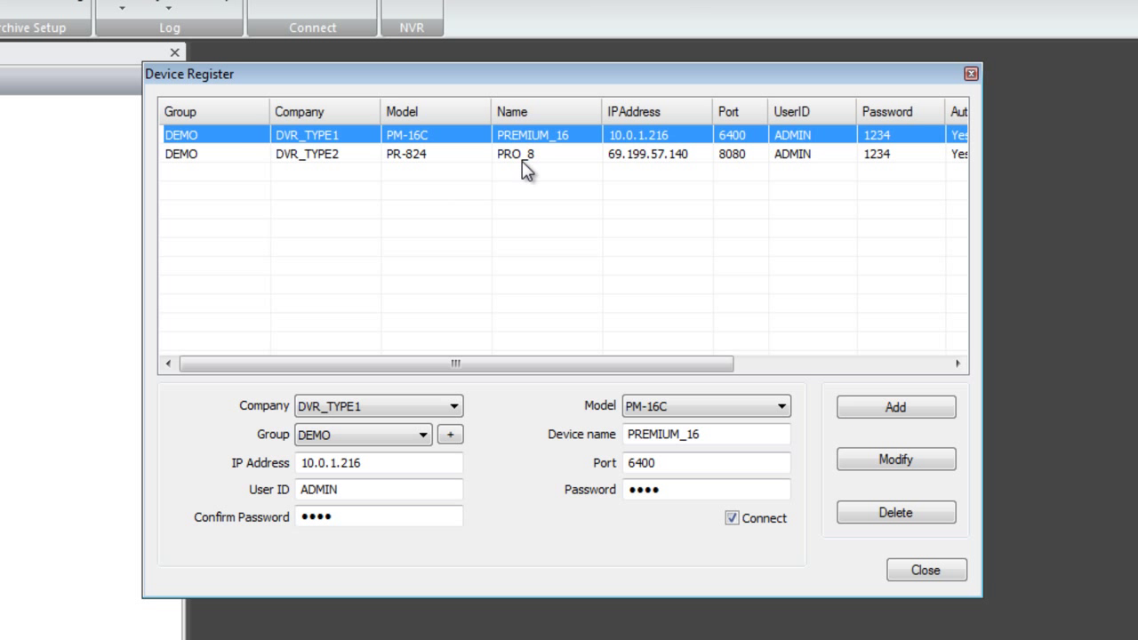
pyautogui.click(522, 161)
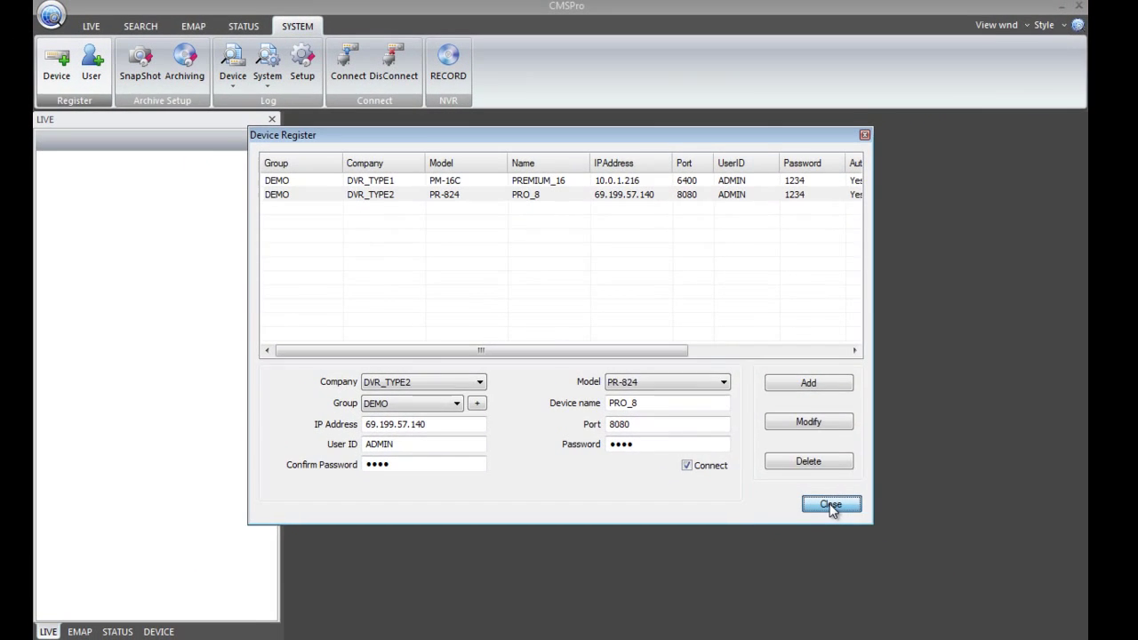
pyautogui.click(925, 569)
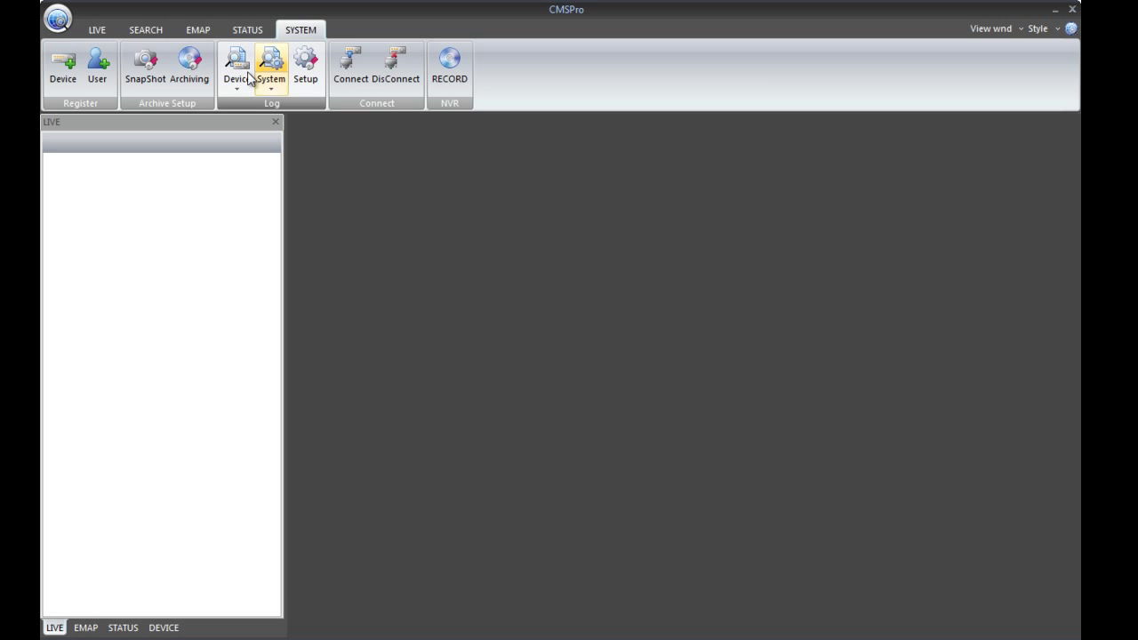
pyautogui.click(65, 84)
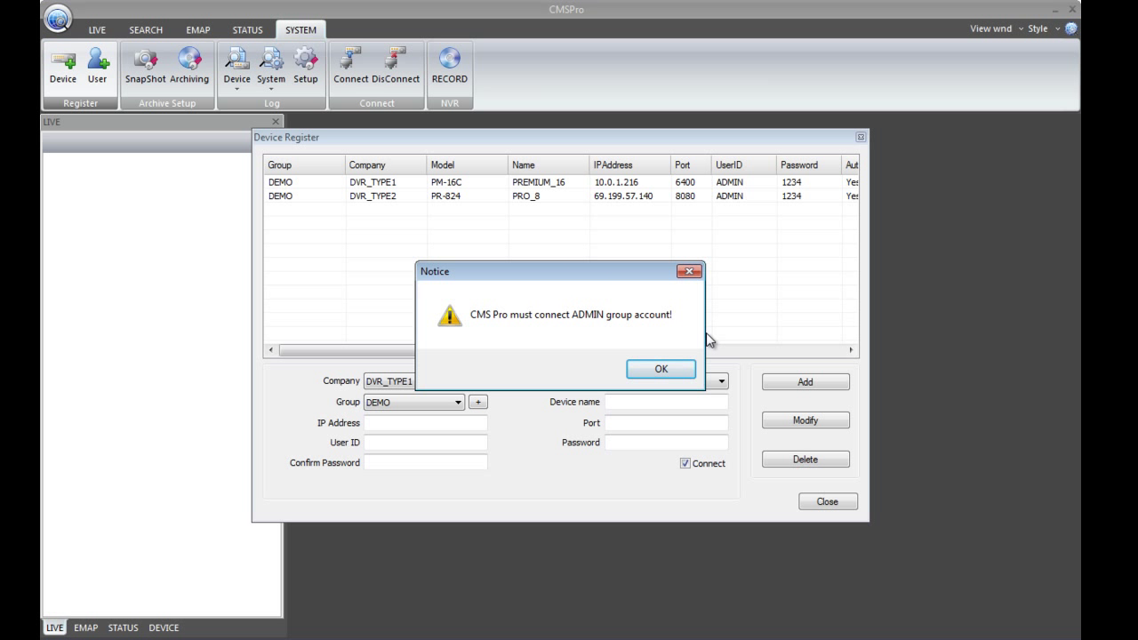
pyautogui.click(663, 370)
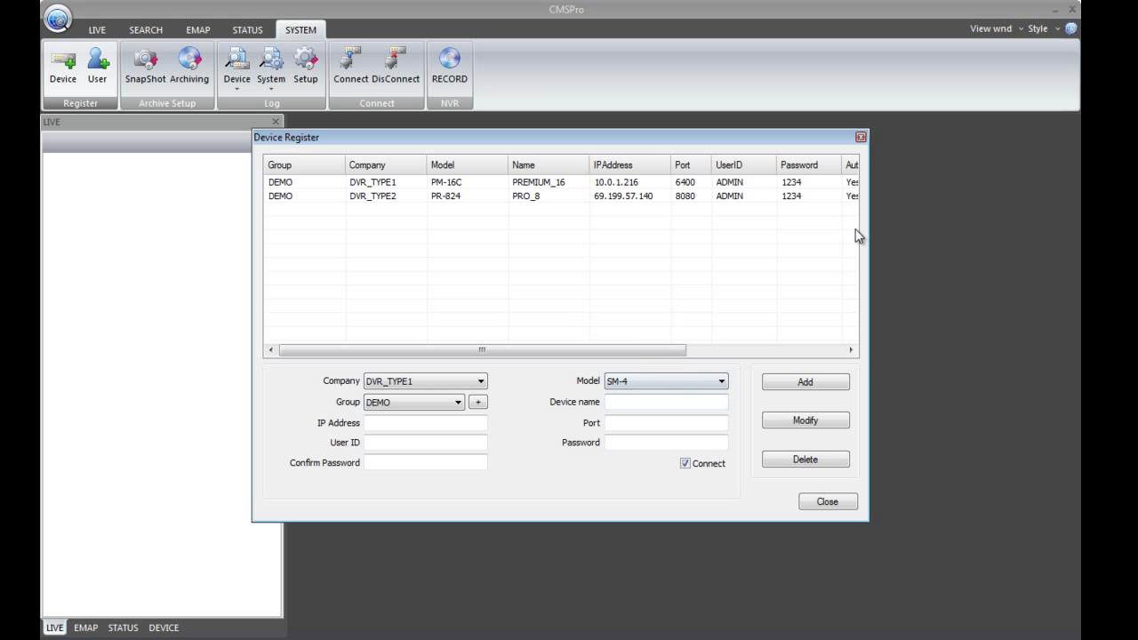
# Close device registration, connect to the DVRs, and retry Device to get the disconnect warning.
pyautogui.click(831, 504)
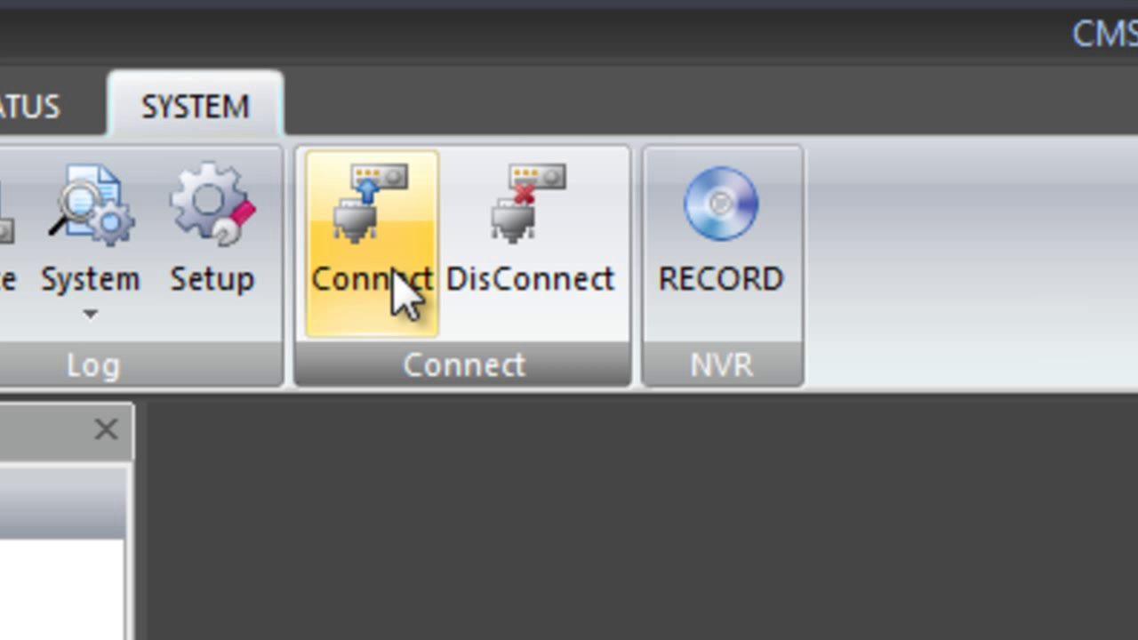
pyautogui.click(405, 289)
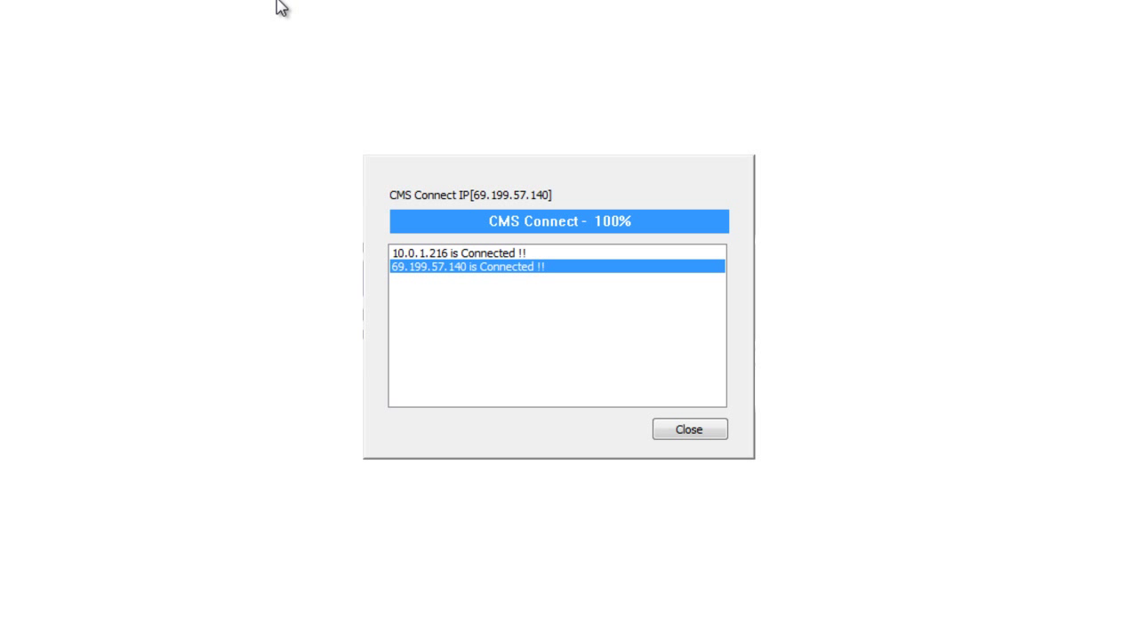
pyautogui.click(430, 257)
pyautogui.click(425, 268)
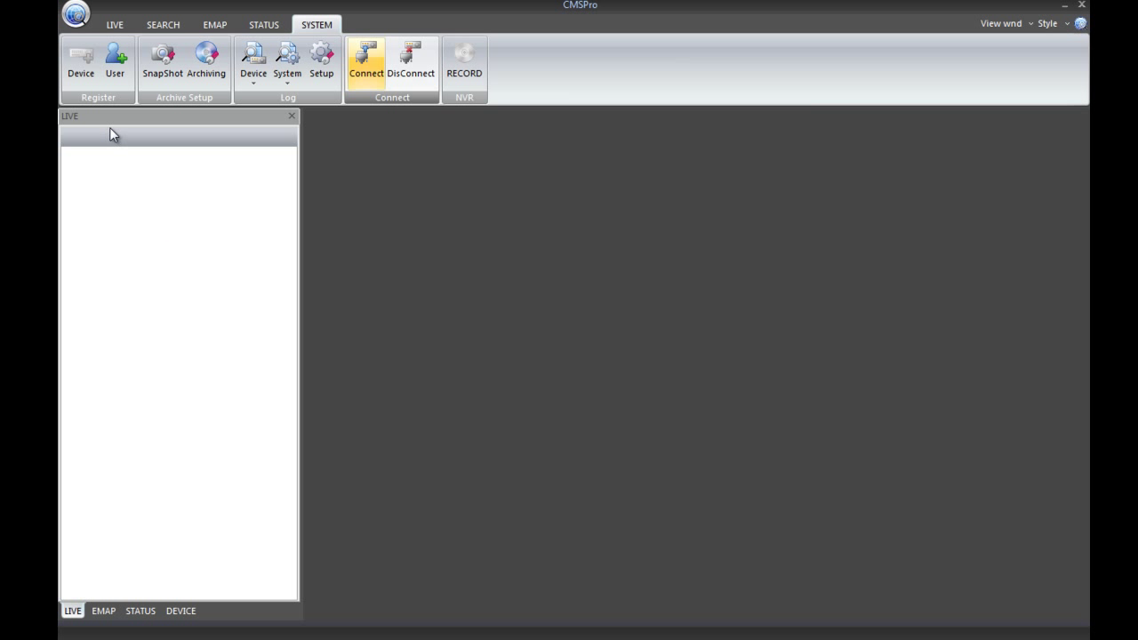
pyautogui.click(86, 79)
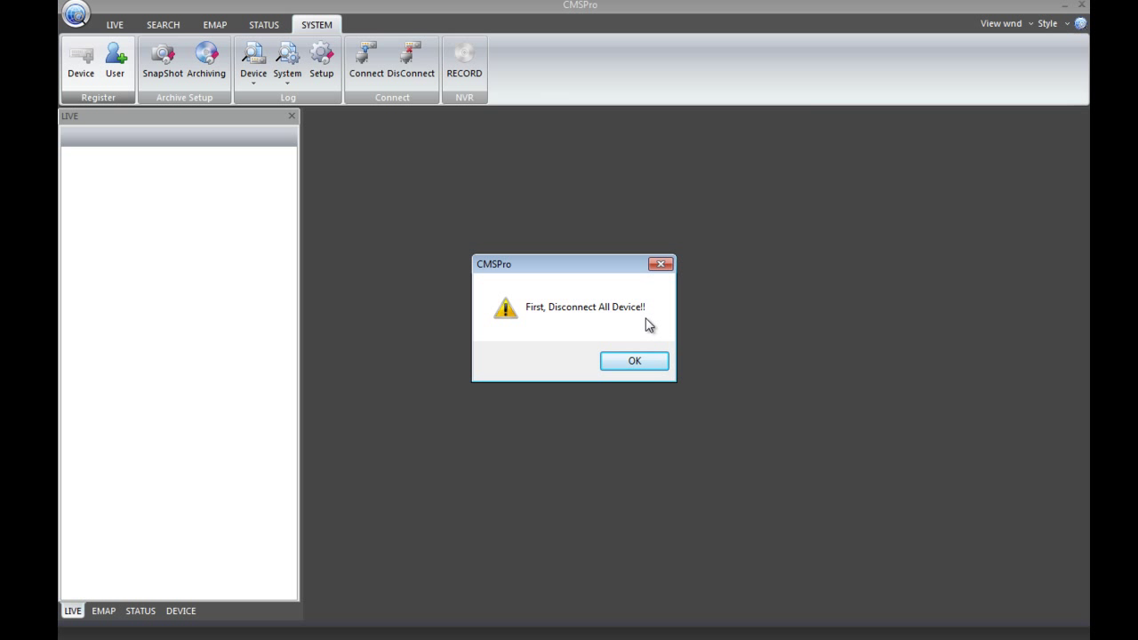
# Dismiss the warning, expand DEVICE, DEMO, PREMIUM_16 and PRO_8, and switch to the LIVE tools.
pyautogui.click(644, 363)
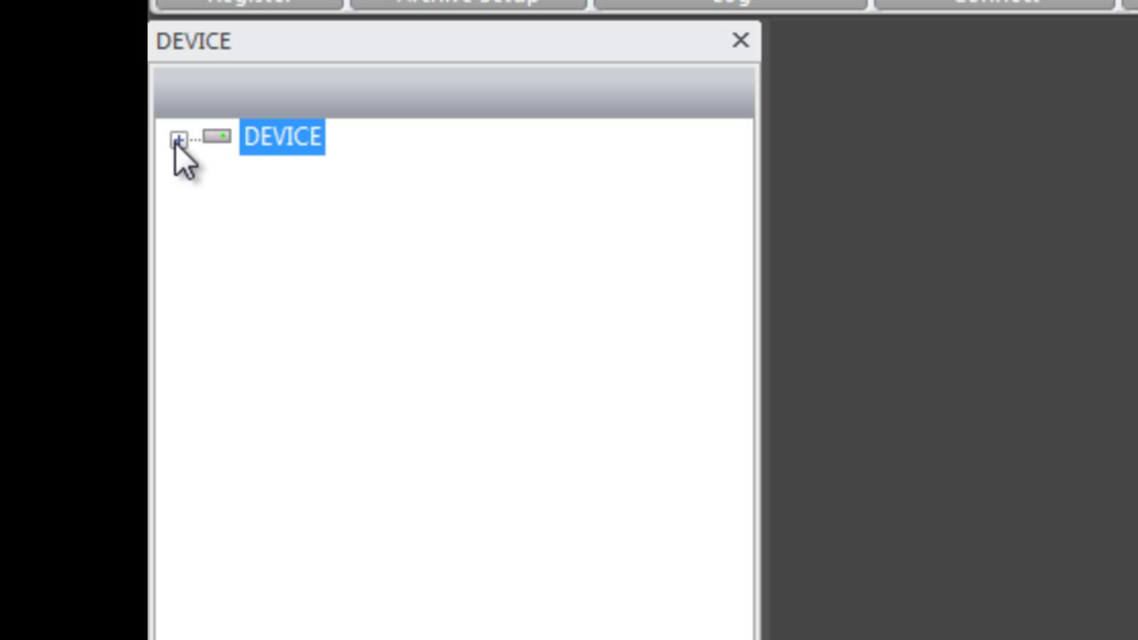
pyautogui.click(177, 139)
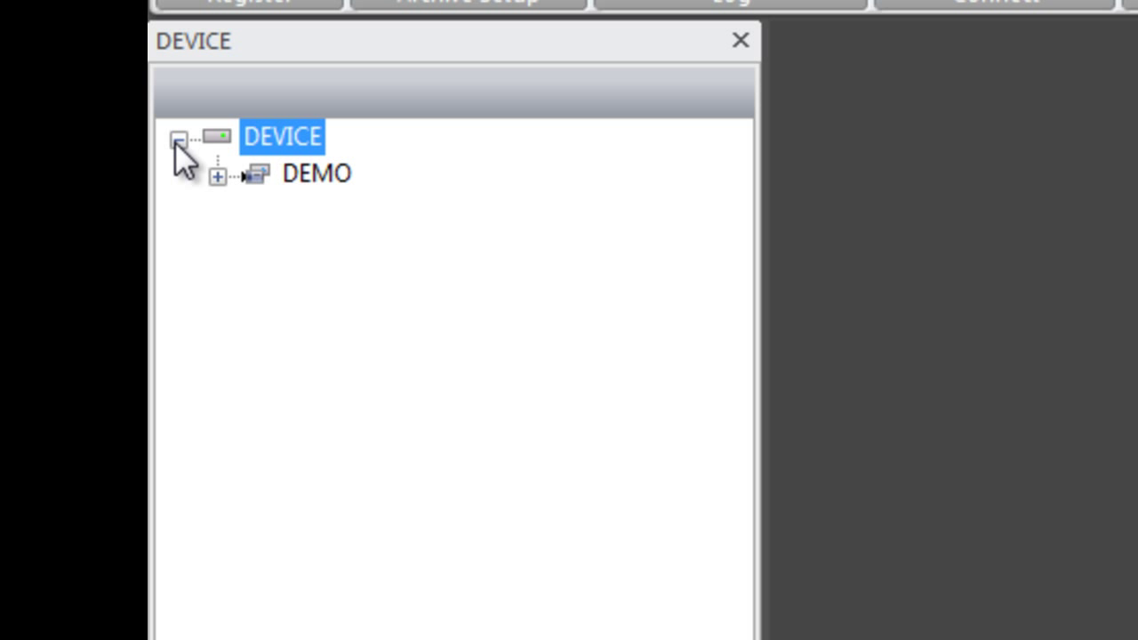
pyautogui.click(218, 176)
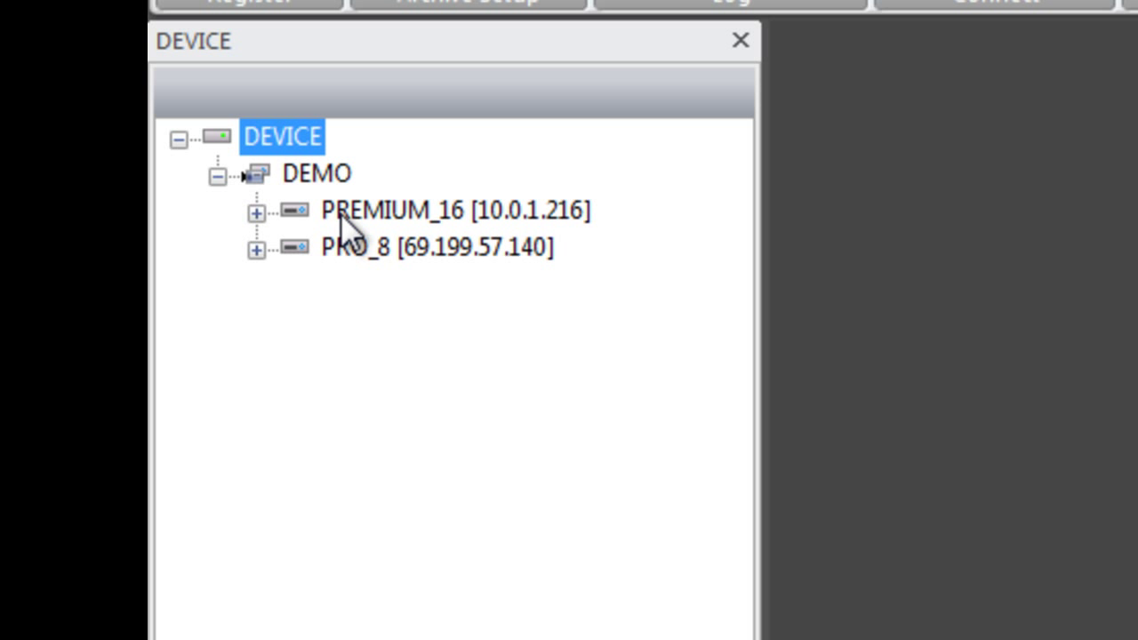
pyautogui.click(256, 213)
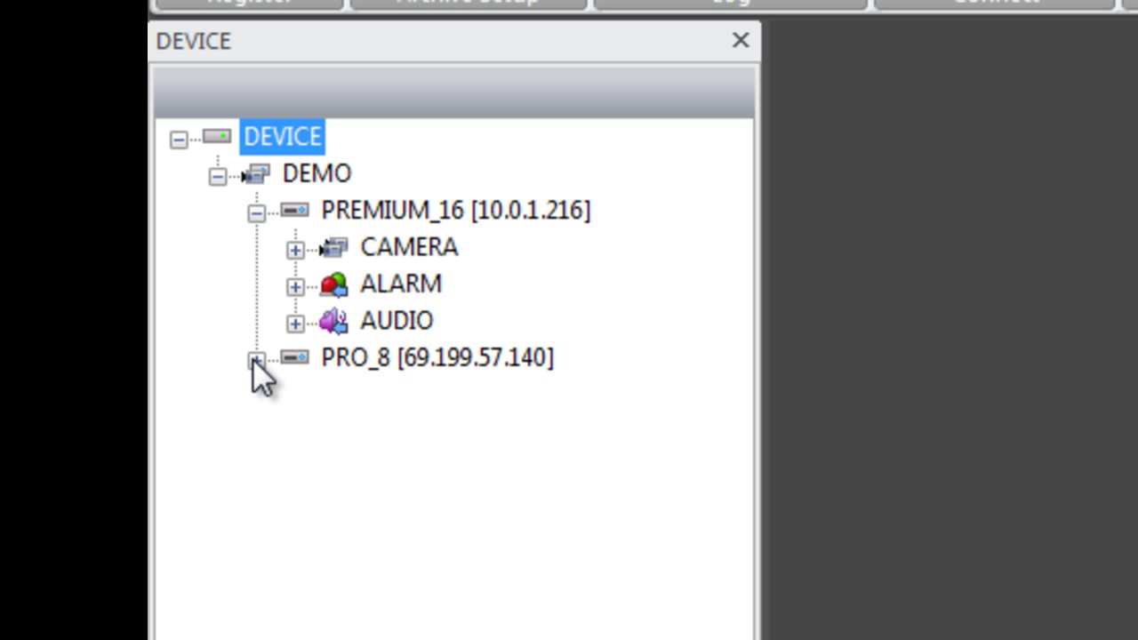
pyautogui.click(254, 358)
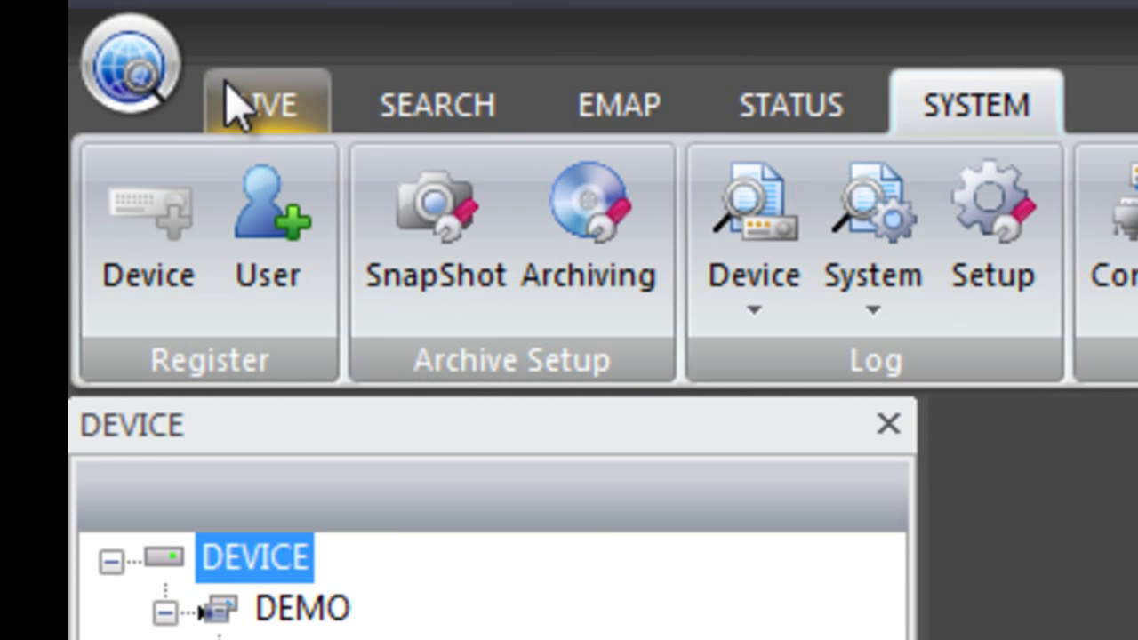
pyautogui.click(243, 113)
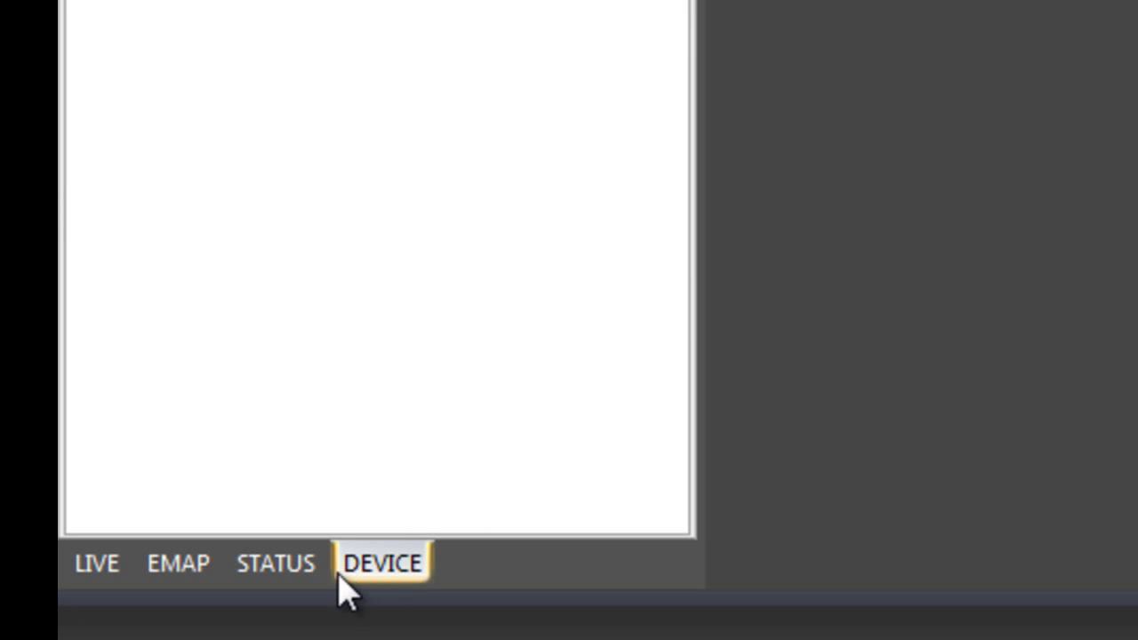
# Create and save a live screen DEMO_SCREEN inside a new DEMO screen group.
pyautogui.click(105, 564)
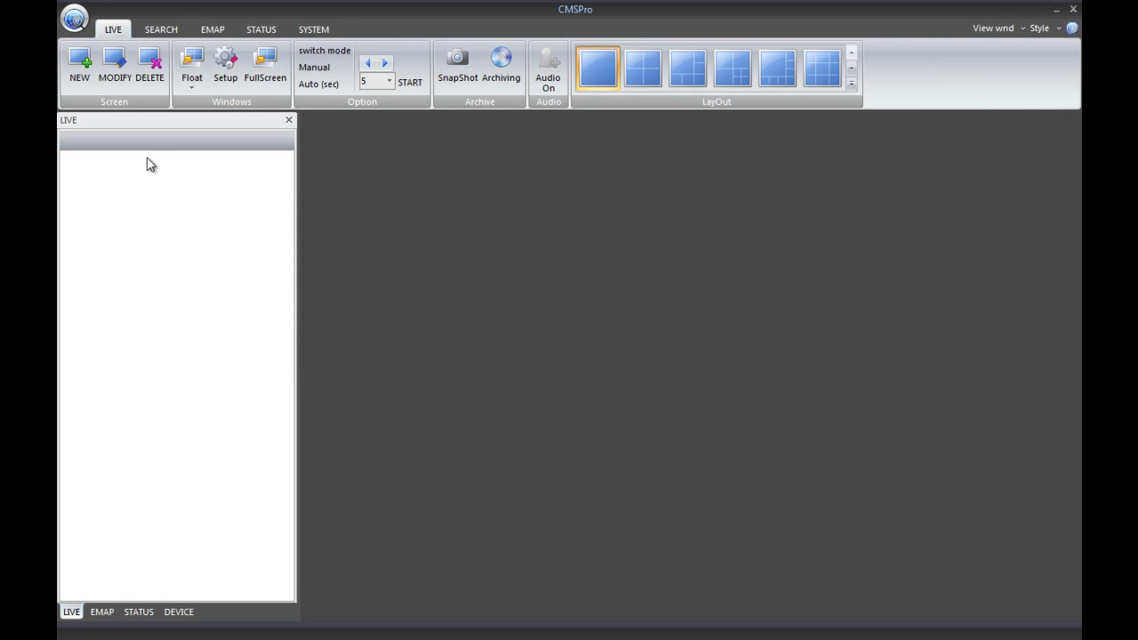
pyautogui.click(78, 89)
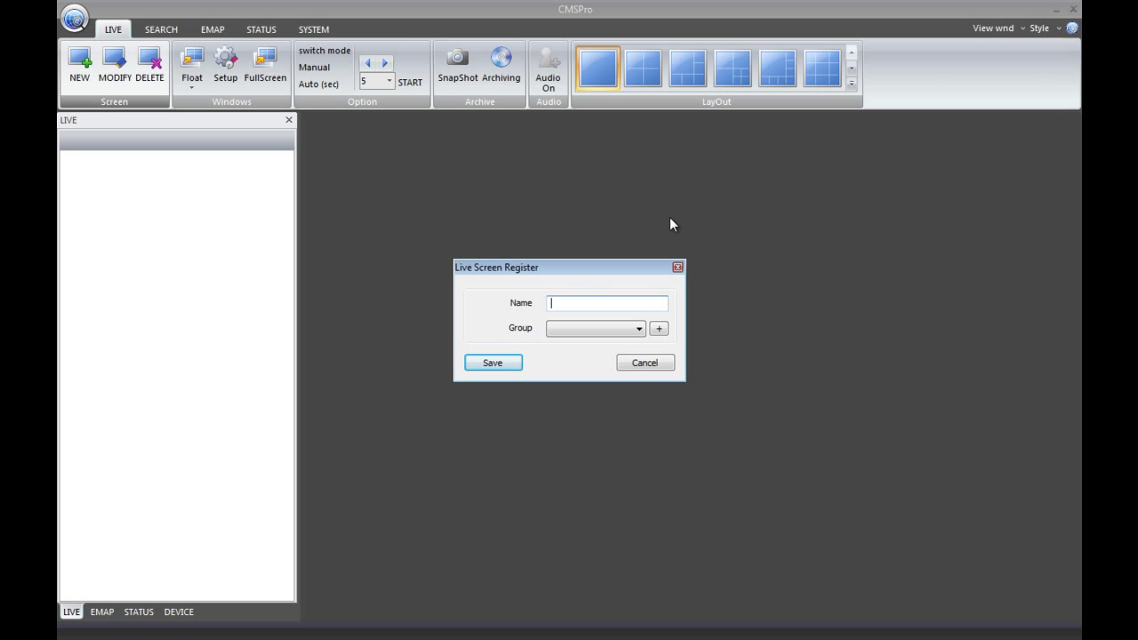
pyautogui.write('DEMO_SCREEN')
pyautogui.click(662, 329)
pyautogui.write('DEMO')
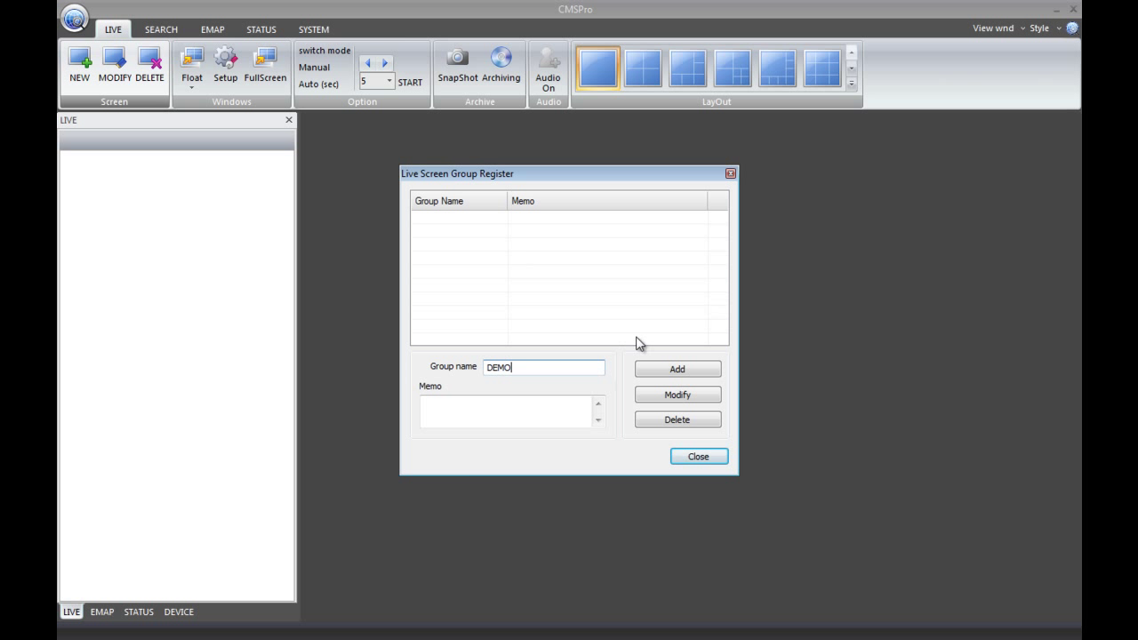
pyautogui.click(660, 378)
pyautogui.click(682, 460)
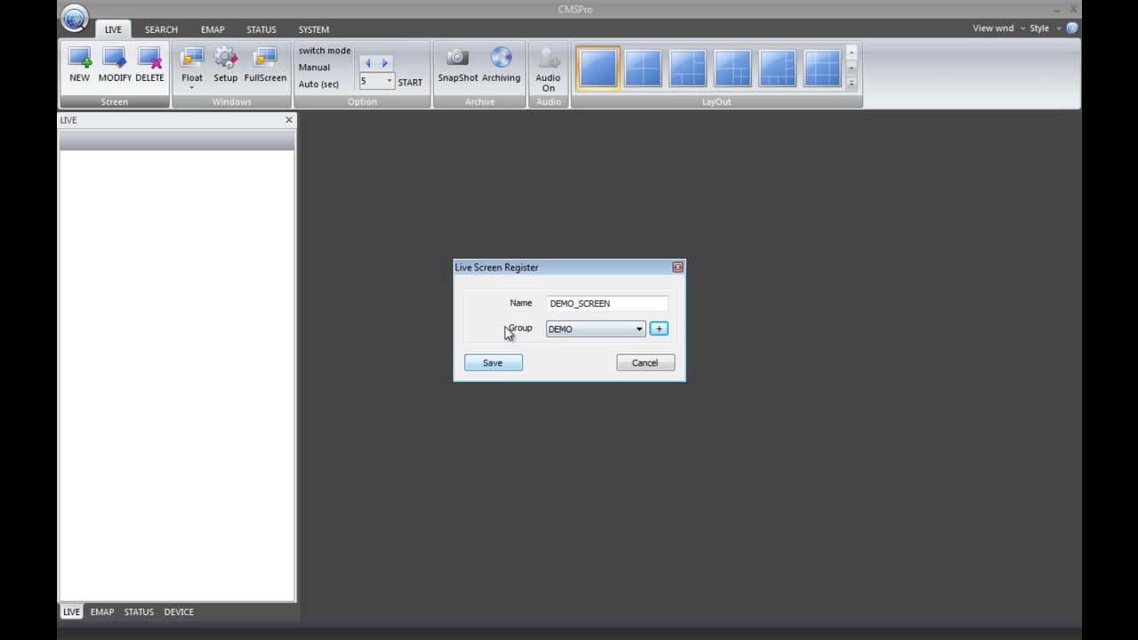
pyautogui.click(493, 370)
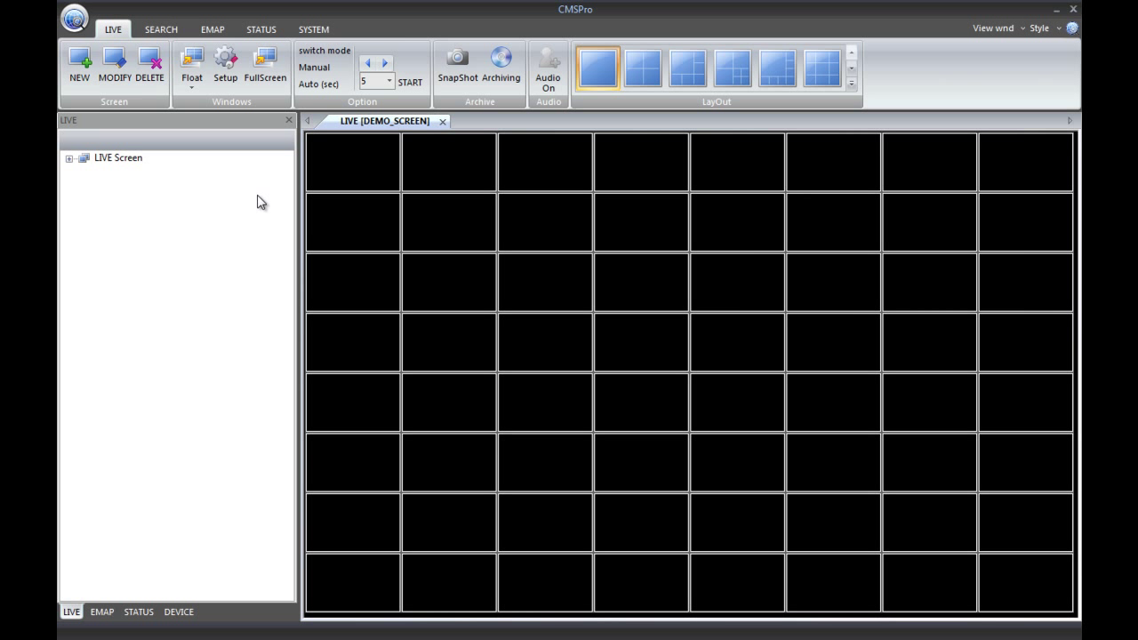
# Expand the live screen list, return to the device tree, and list PREMIUM_16's CAMERA [1]–[16].
pyautogui.doubleClick(77, 160)
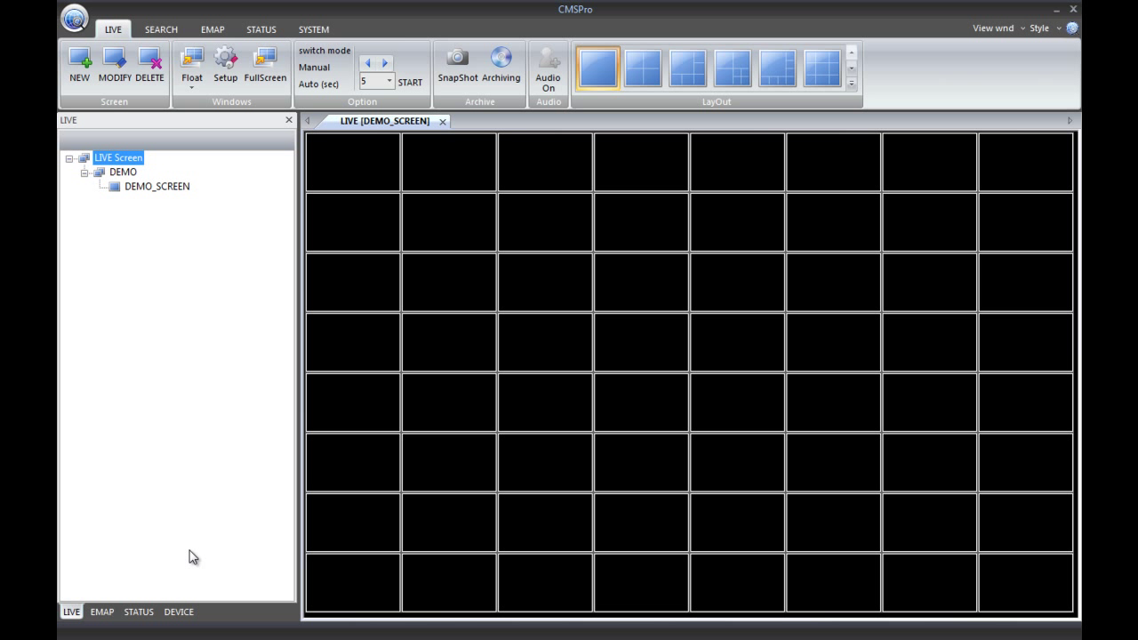
pyautogui.click(178, 612)
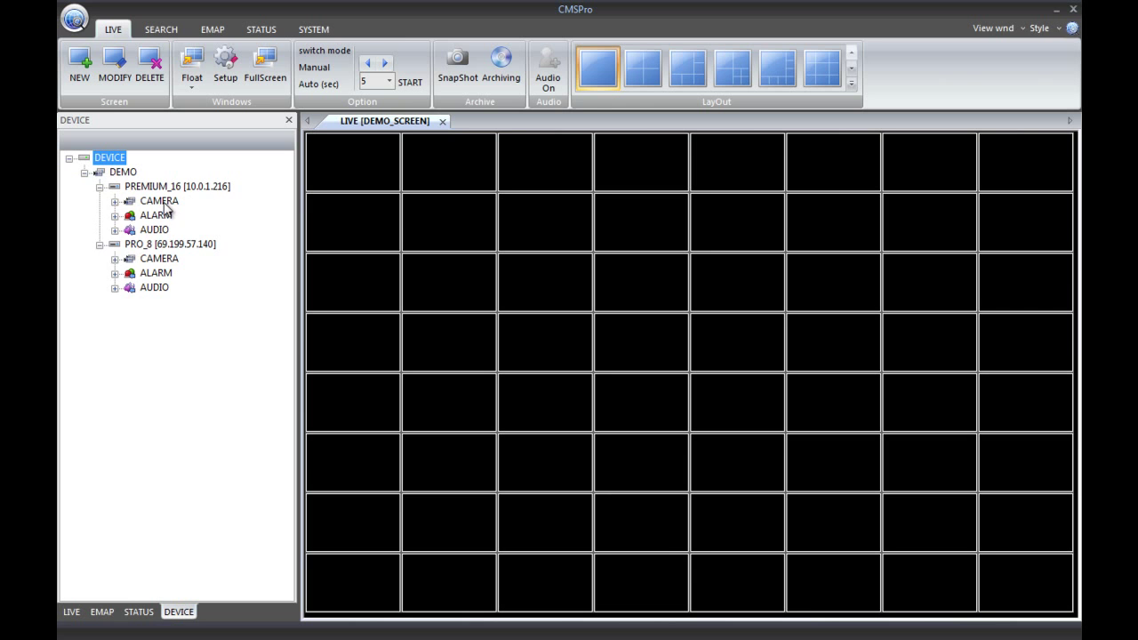
pyautogui.click(115, 201)
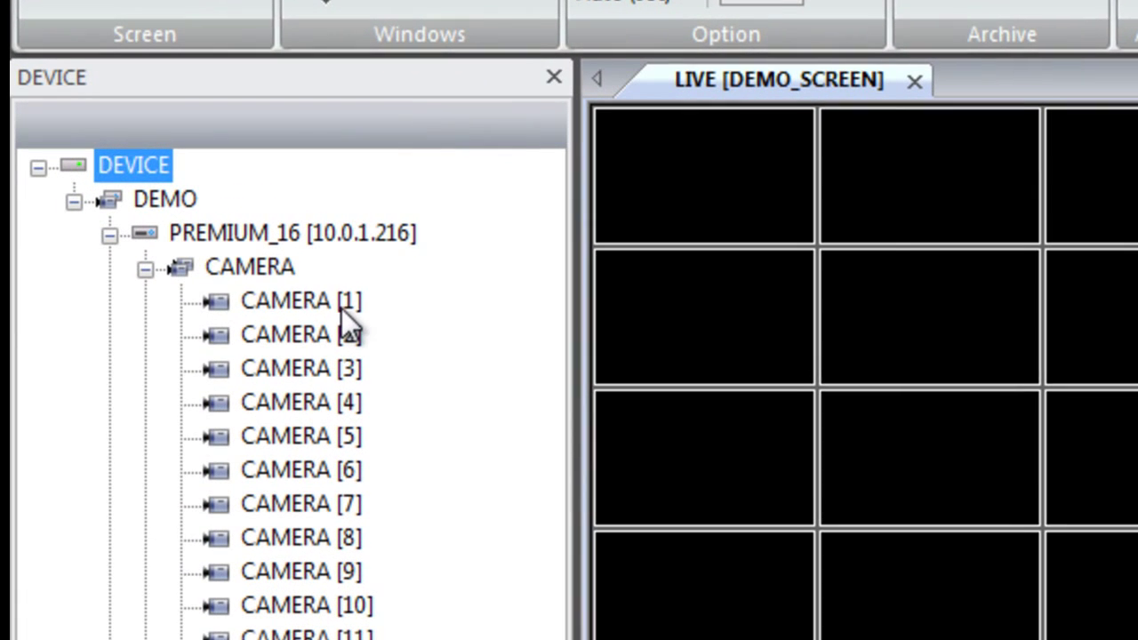
# Place PREMIUM_16 cameras 1 and 2, then its whole CAMERA folder, filling CAM1–CAM16 across the top two rows.
pyautogui.moveTo(160, 201); pyautogui.dragTo(315, 174)
pyautogui.moveTo(616, 202); pyautogui.dragTo(628, 190)
pyautogui.moveTo(528, 305); pyautogui.dragTo(895, 203)
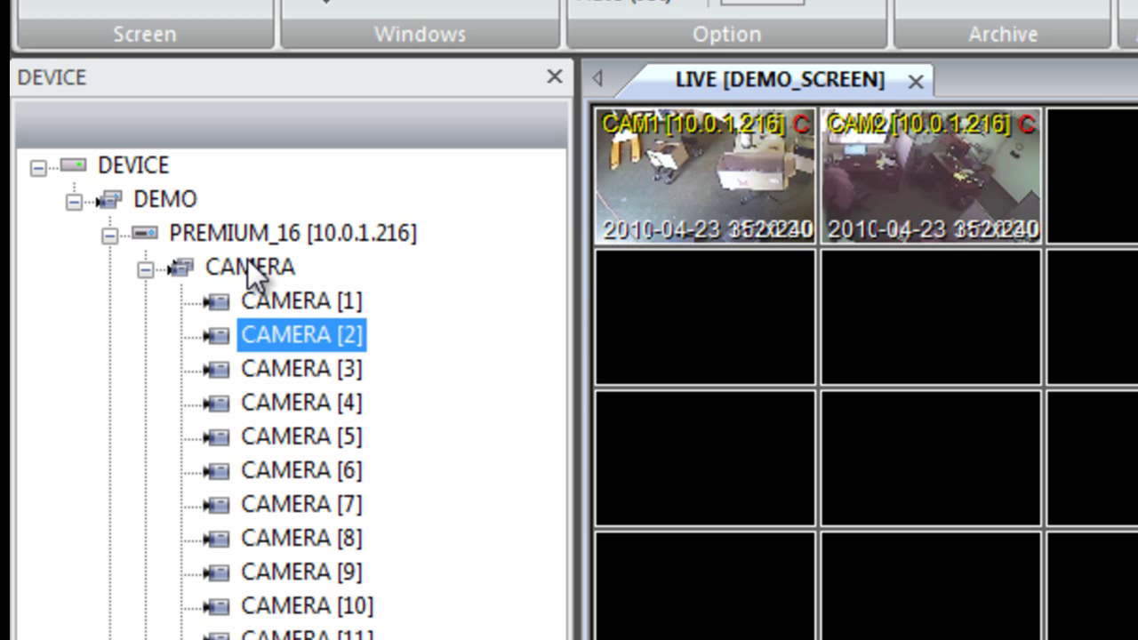
pyautogui.click(246, 267)
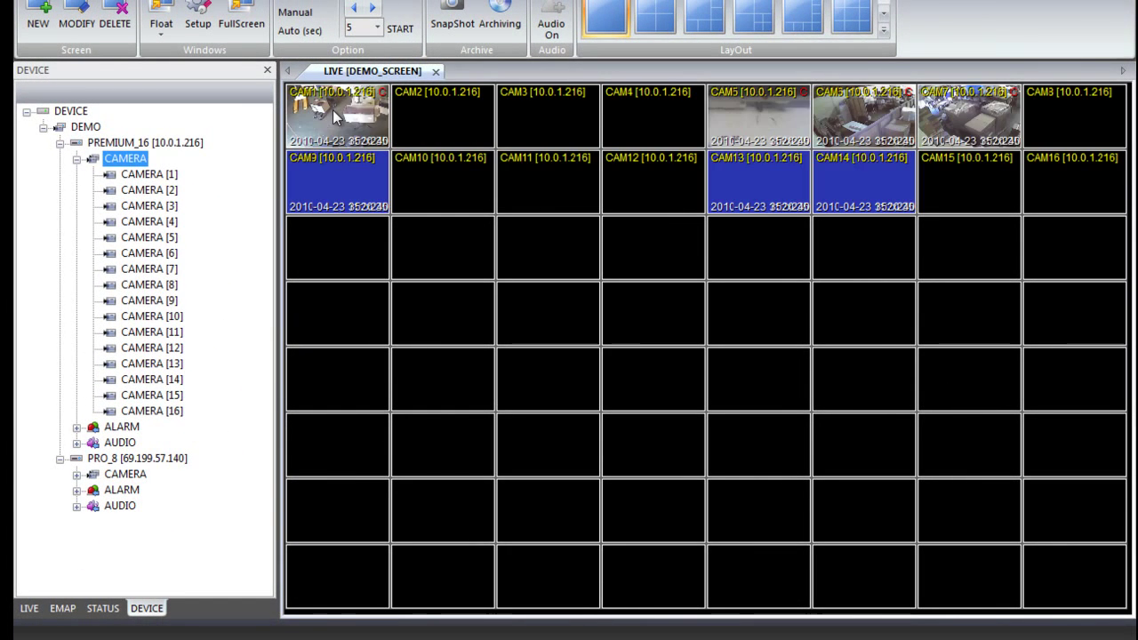
pyautogui.moveTo(137, 161); pyautogui.dragTo(579, 321)
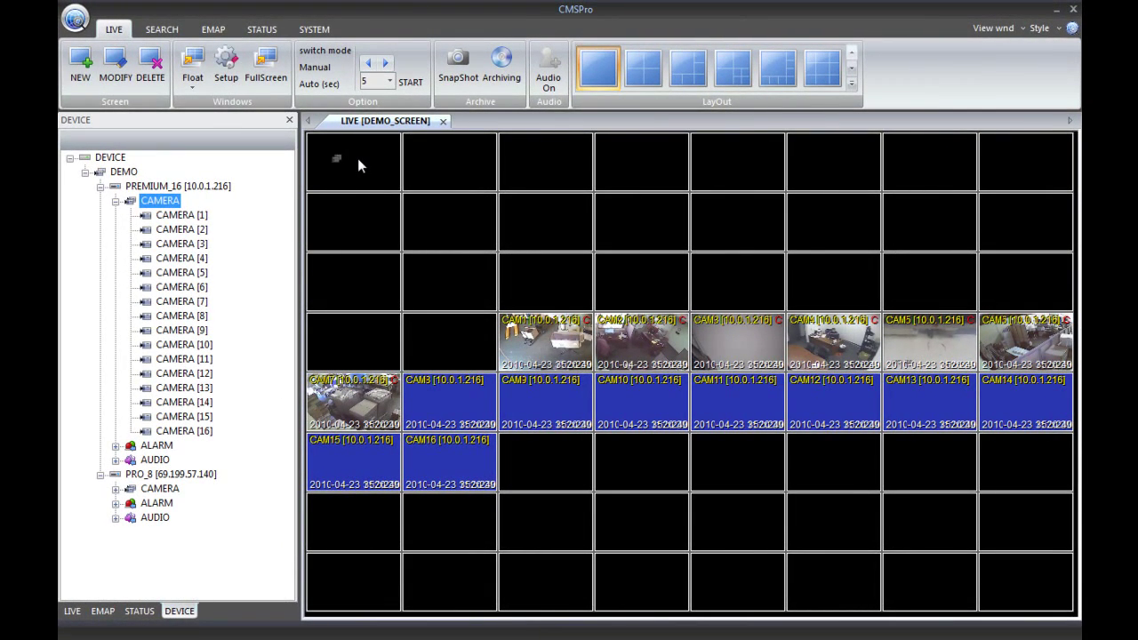
pyautogui.moveTo(360, 153); pyautogui.dragTo(360, 153)
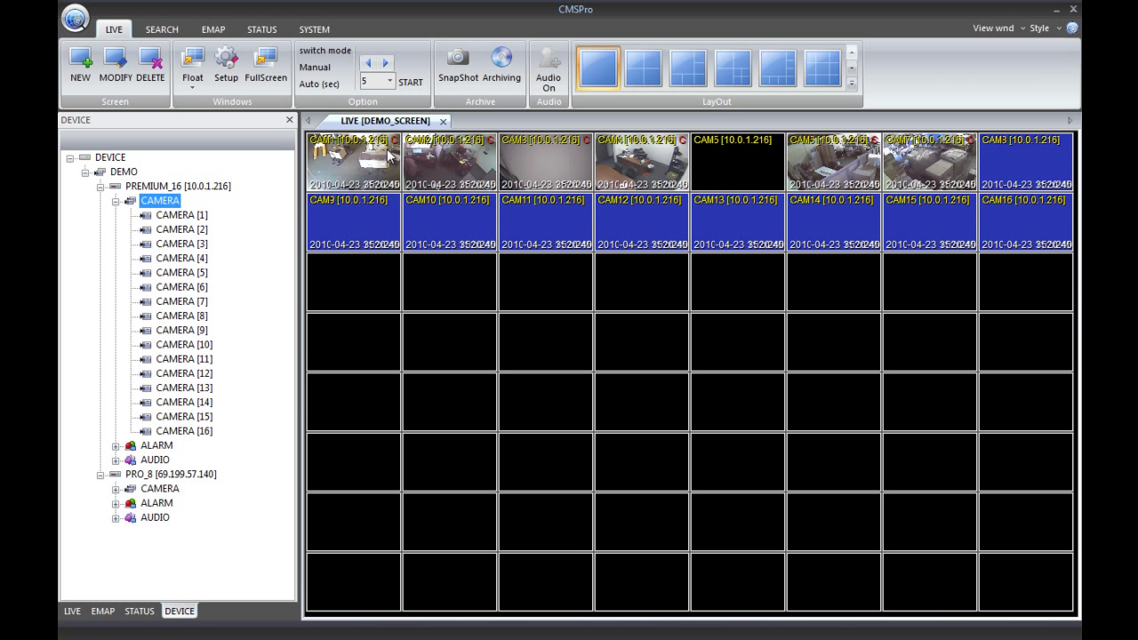
# Add PRO_8's eight-camera group to the third row of the DEMO_SCREEN grid.
pyautogui.click(117, 489)
pyautogui.moveTo(142, 476); pyautogui.dragTo(205, 475)
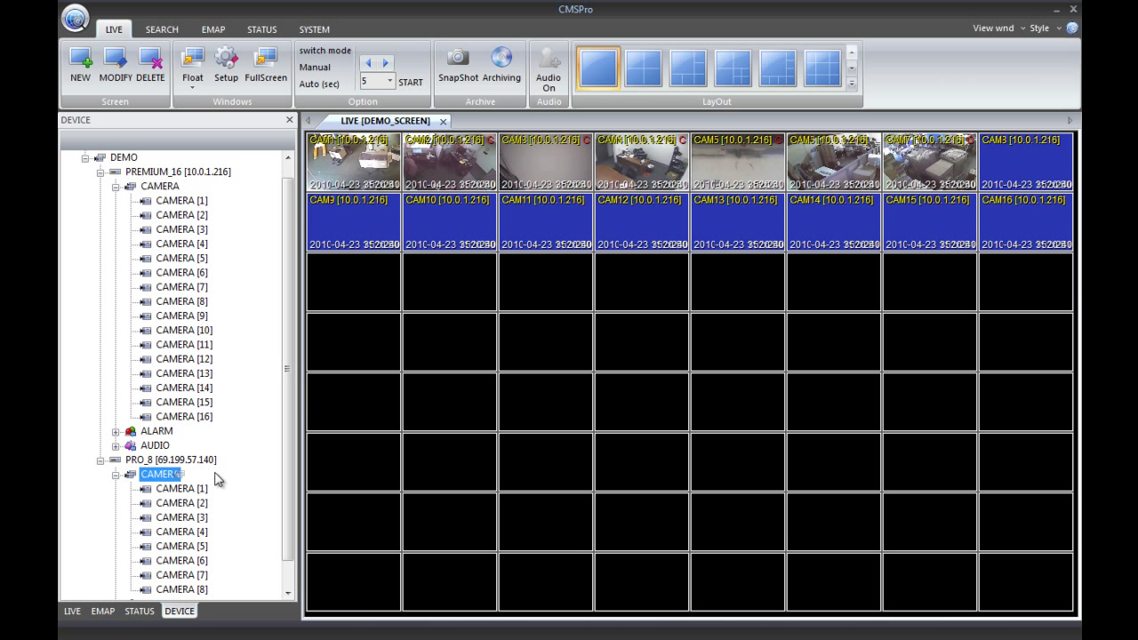
pyautogui.moveTo(368, 279); pyautogui.dragTo(367, 276)
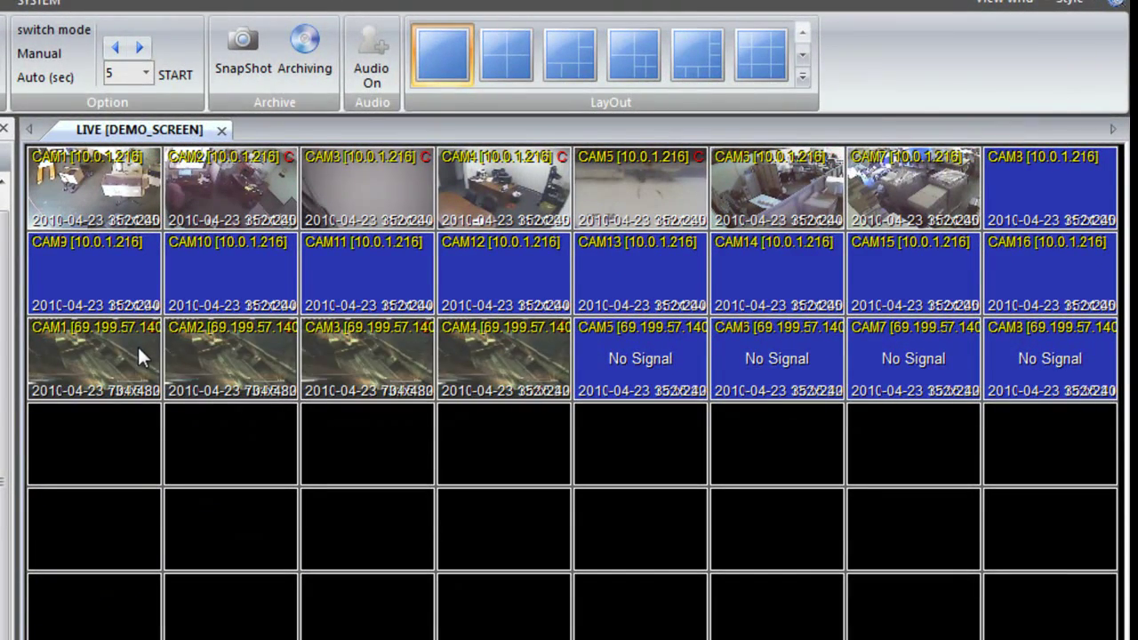
# Move PRO_8's four live feeds up beside PREMIUM_16's live cameras, then switch to the 3x3 layout.
pyautogui.click(164, 336)
pyautogui.moveTo(993, 206); pyautogui.dragTo(995, 207)
pyautogui.moveTo(232, 355); pyautogui.dragTo(142, 300)
pyautogui.moveTo(439, 371); pyautogui.dragTo(296, 301)
pyautogui.moveTo(503, 356); pyautogui.dragTo(329, 282)
pyautogui.moveTo(366, 355); pyautogui.dragTo(241, 272)
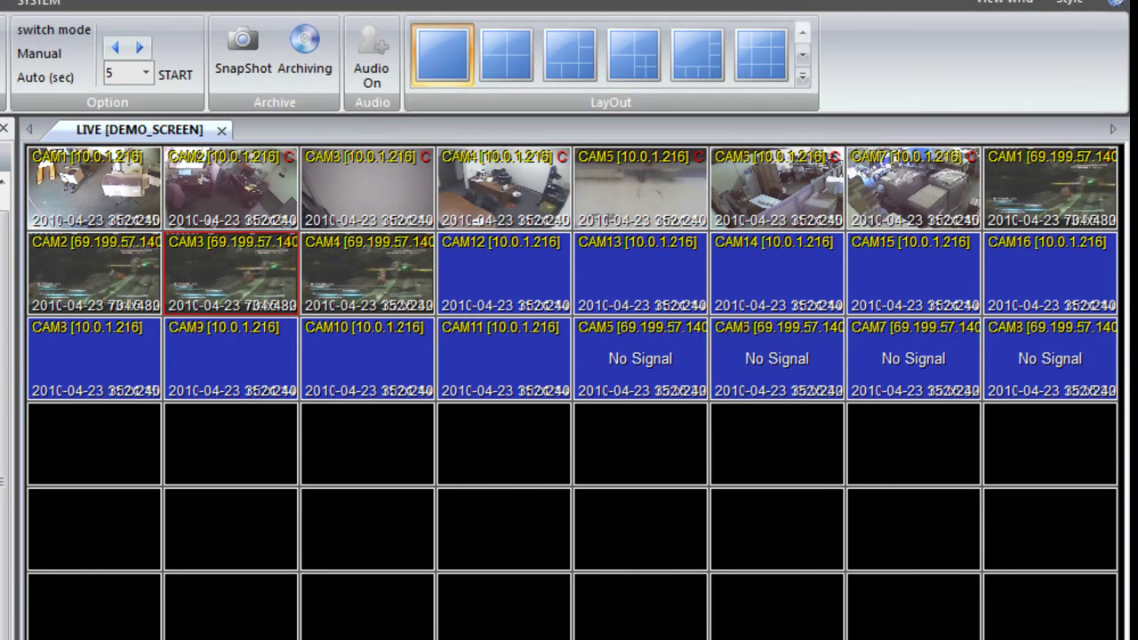
pyautogui.click(764, 68)
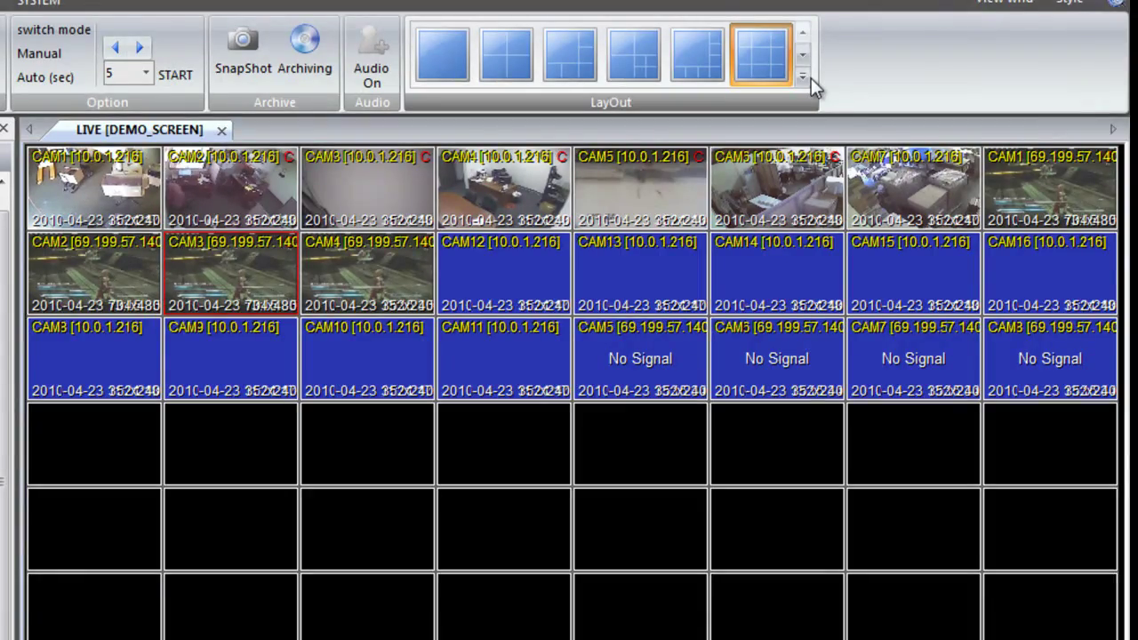